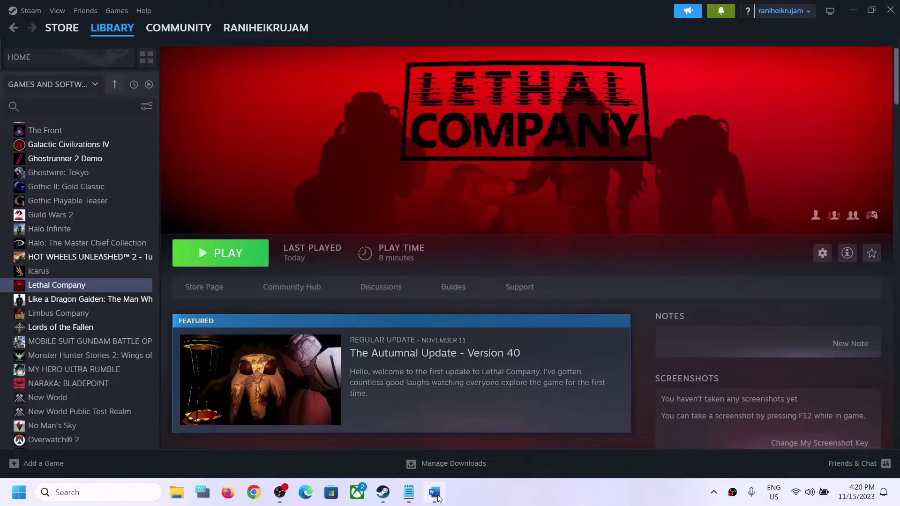
- Review the 'Restart your PC' step in the Word guide, then glance at the Start menu power options
click(434, 492)
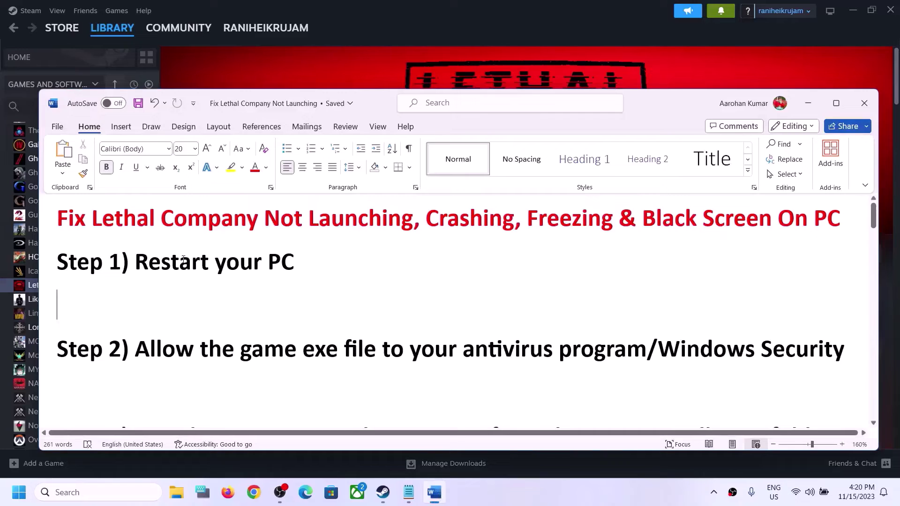
drag(135, 263, 295, 263)
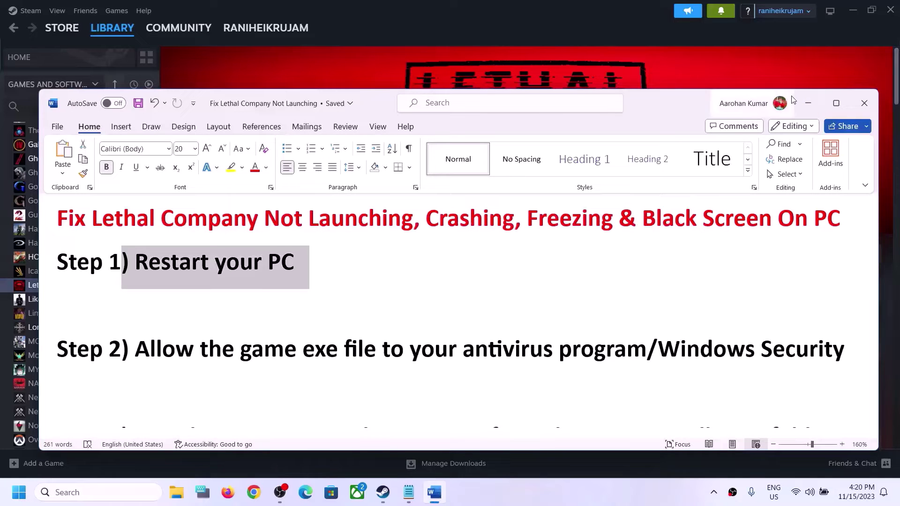
click(808, 103)
click(21, 491)
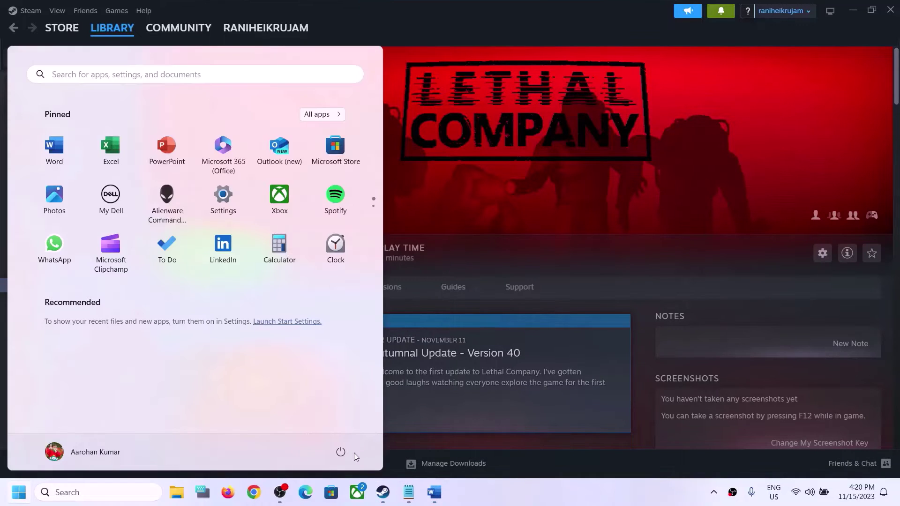
click(340, 451)
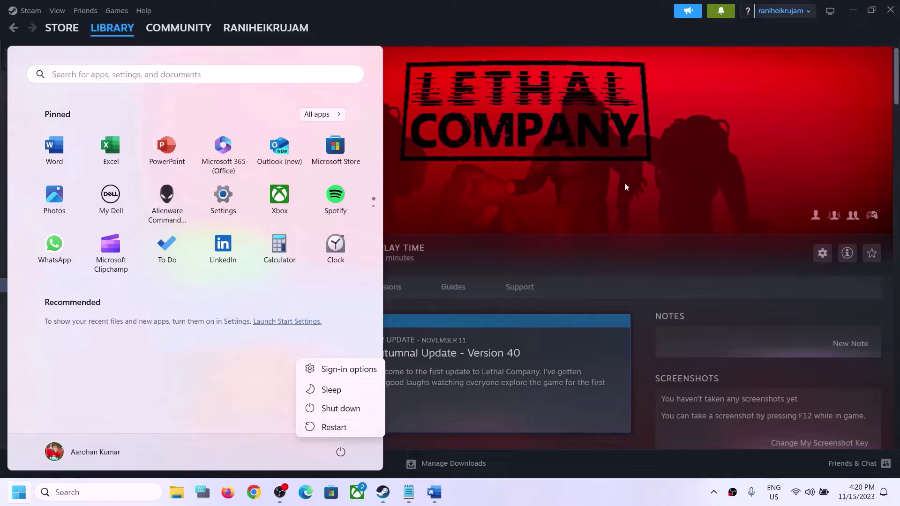
key(Escape)
key(Escape)
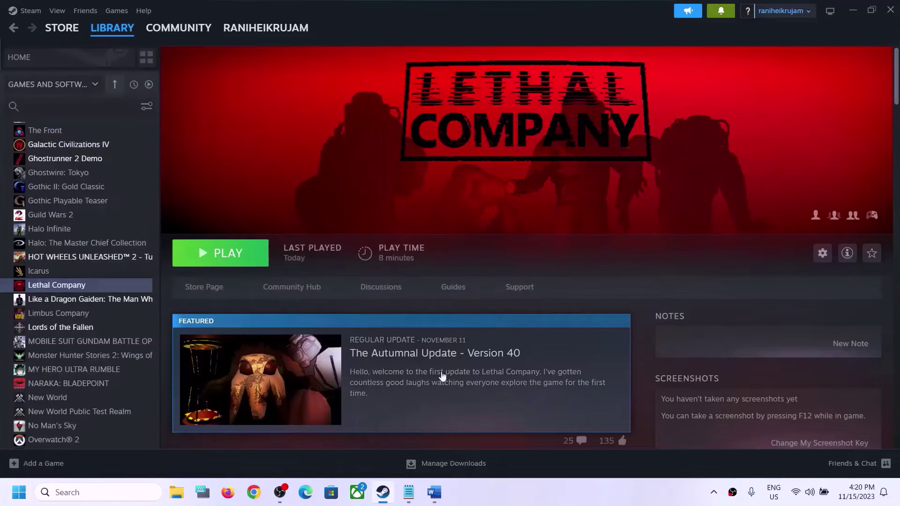
- Highlight the Step 2 text and the words 'Windows Security' in the guide, checking Steam in between
click(431, 499)
drag(135, 349, 647, 347)
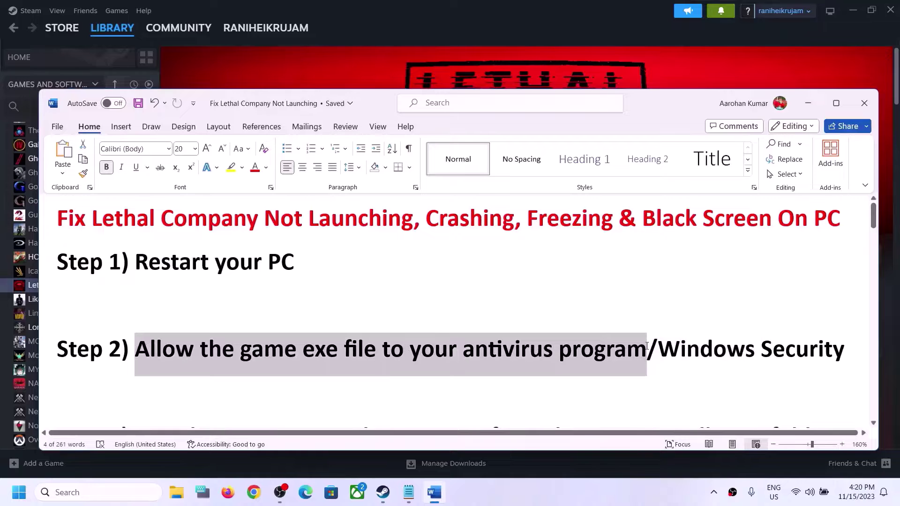
click(513, 19)
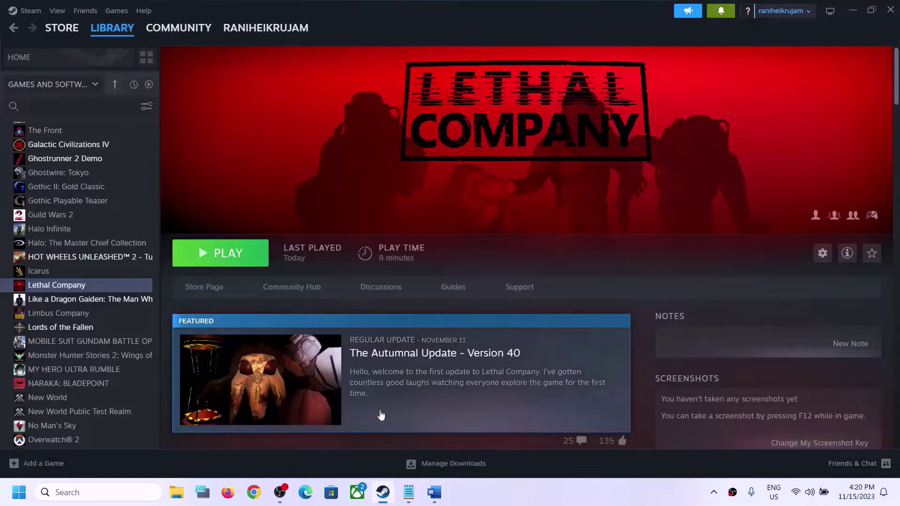
click(433, 499)
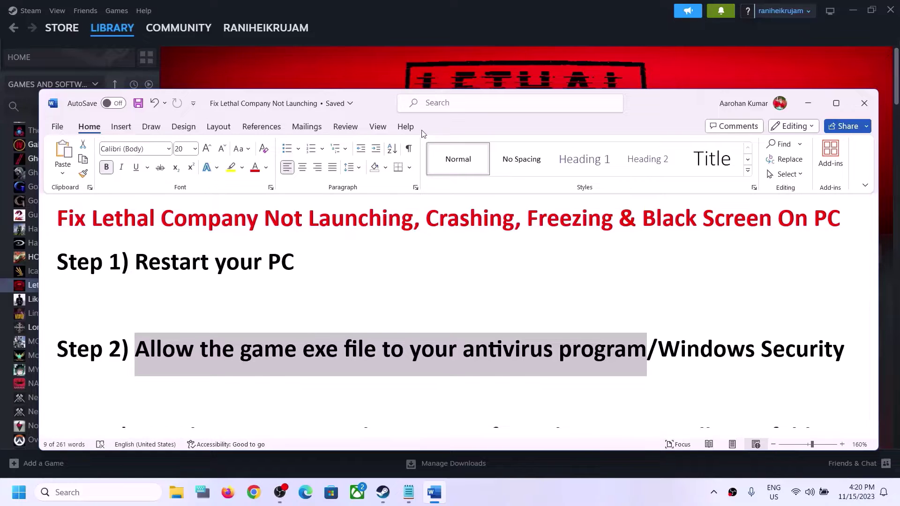
drag(673, 349, 843, 351)
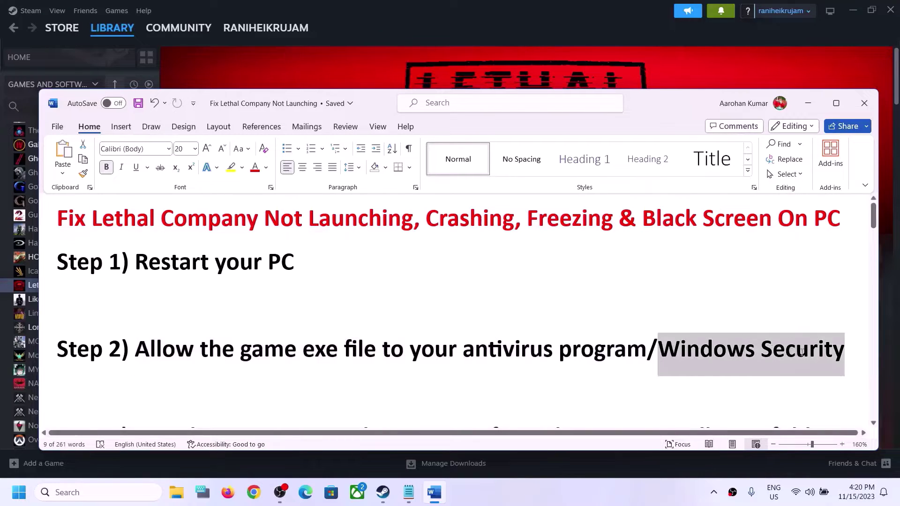
click(808, 103)
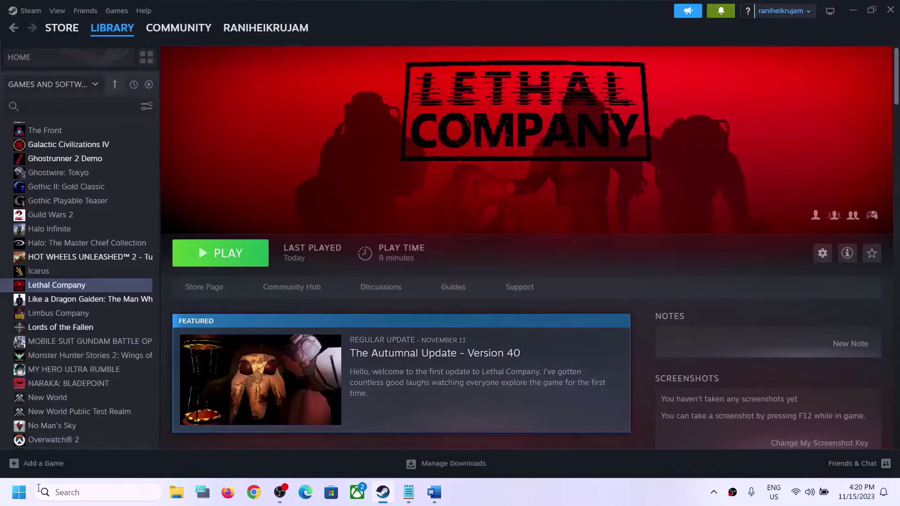
- Go to Settings > Privacy & security > Windows Security and launch the Windows Security app
click(24, 496)
click(224, 196)
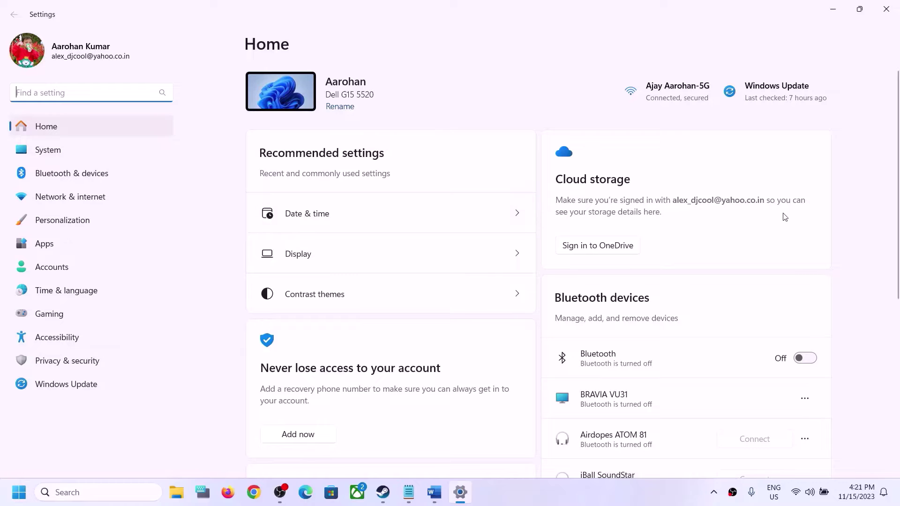
click(145, 370)
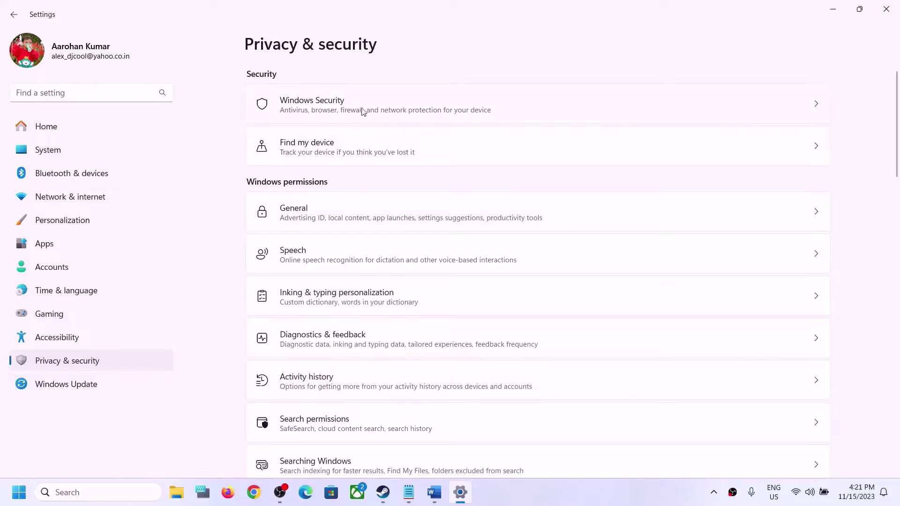
click(342, 107)
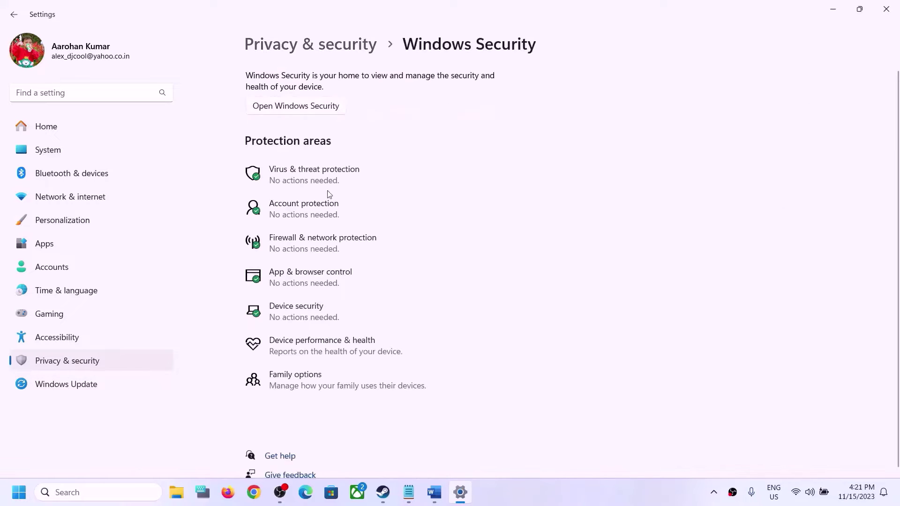
click(297, 188)
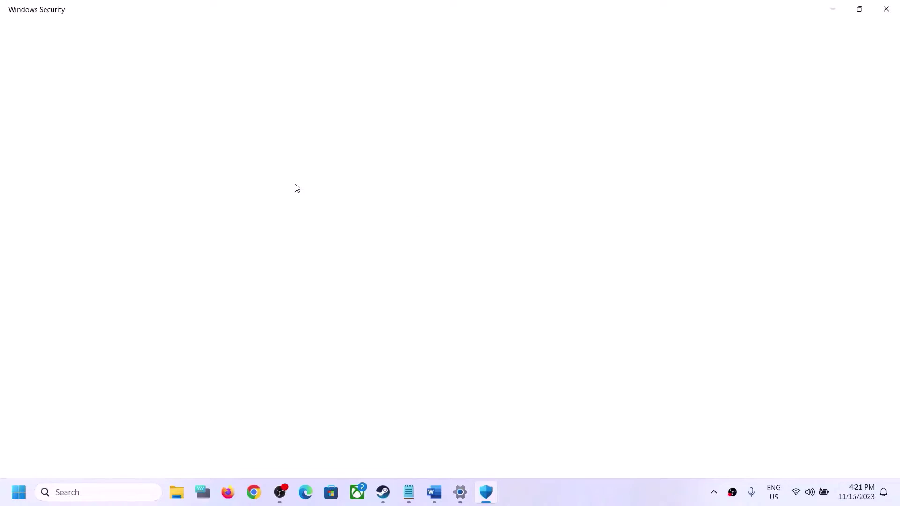
- Go through Manage ransomware protection to the Controlled folder access allowed apps list, starting Add an allowed app
scroll(352, 185, down, 4)
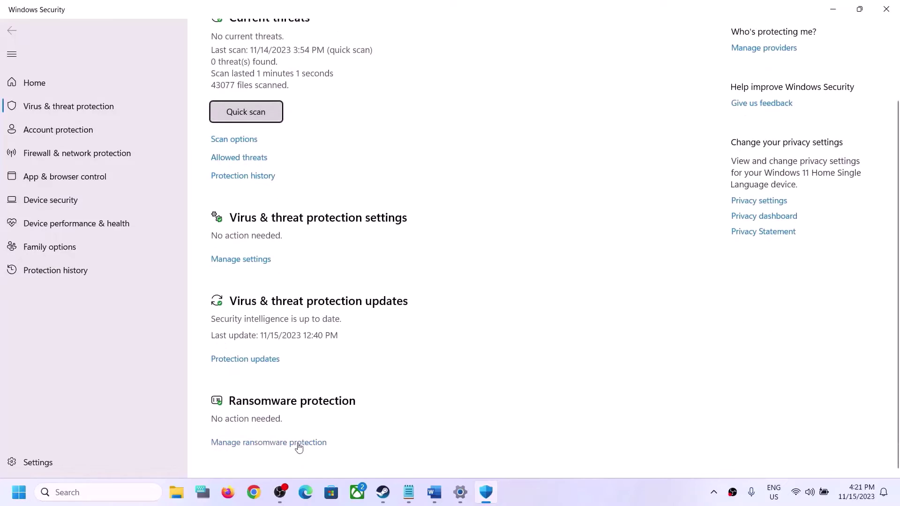
click(293, 444)
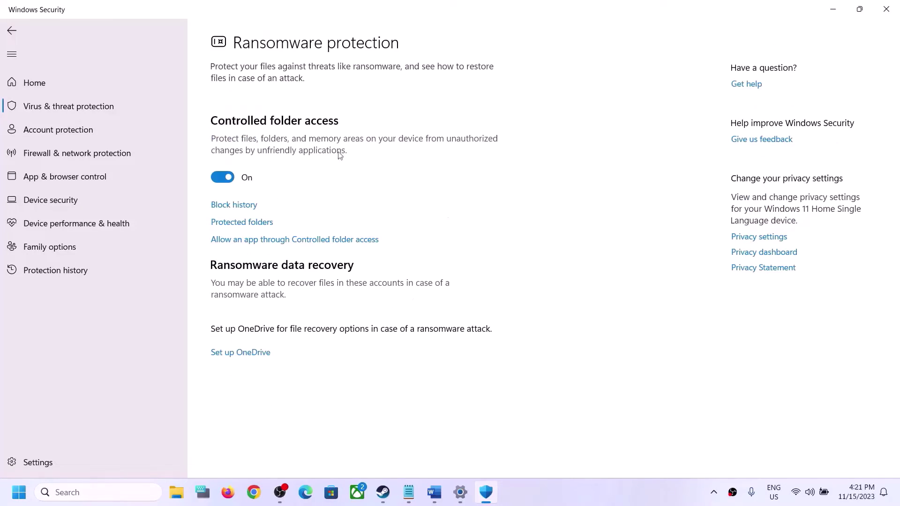
click(302, 240)
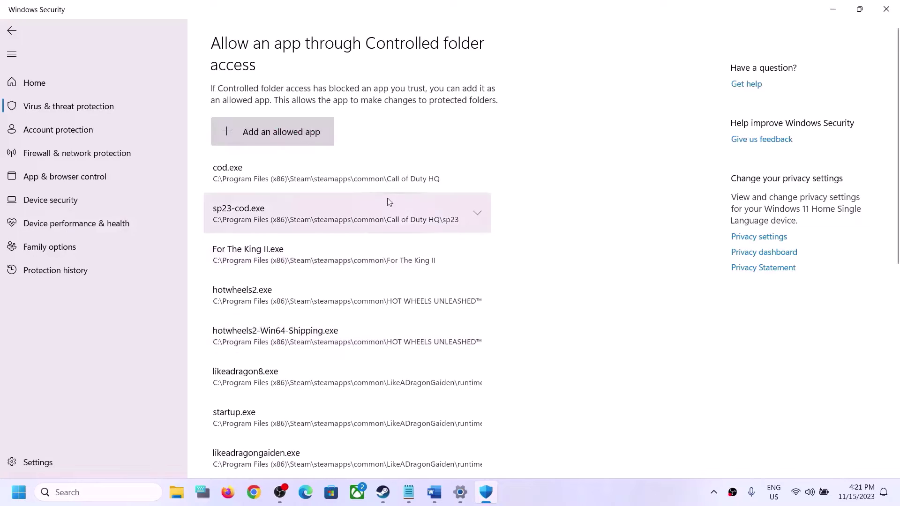
click(280, 133)
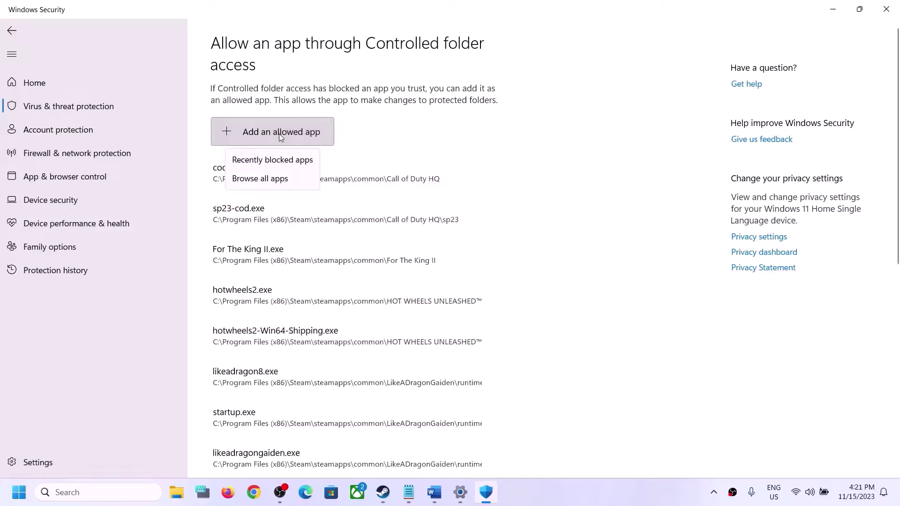
- Browse all apps and navigate to the C:\Program Files (x86)\Steam folder
click(279, 180)
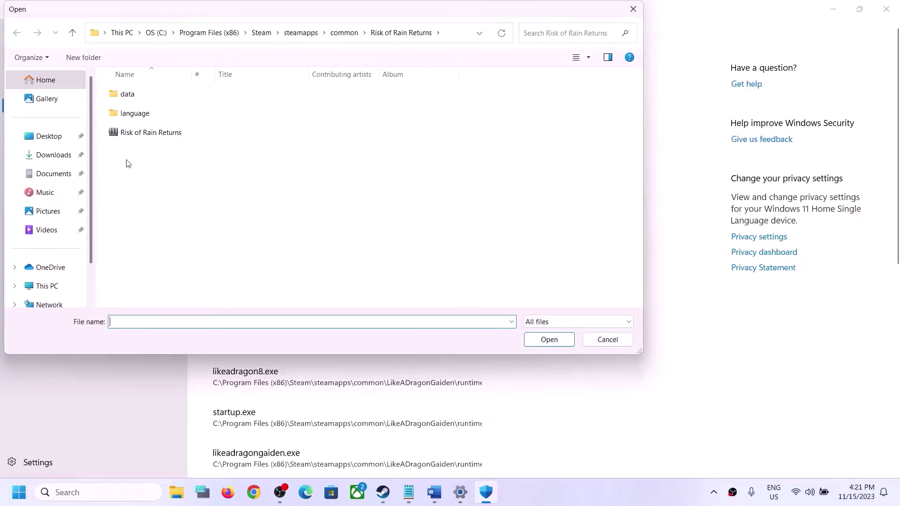
click(49, 286)
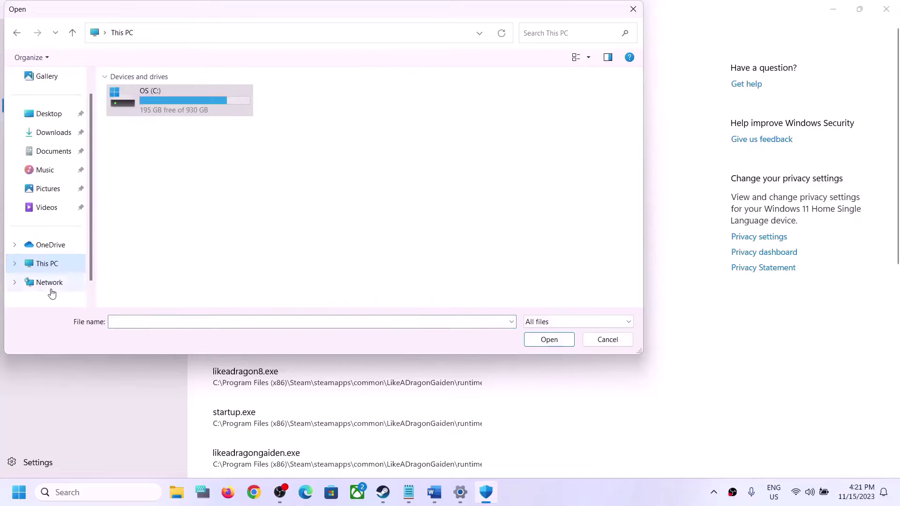
double_click(154, 107)
scroll(201, 210, down, 2)
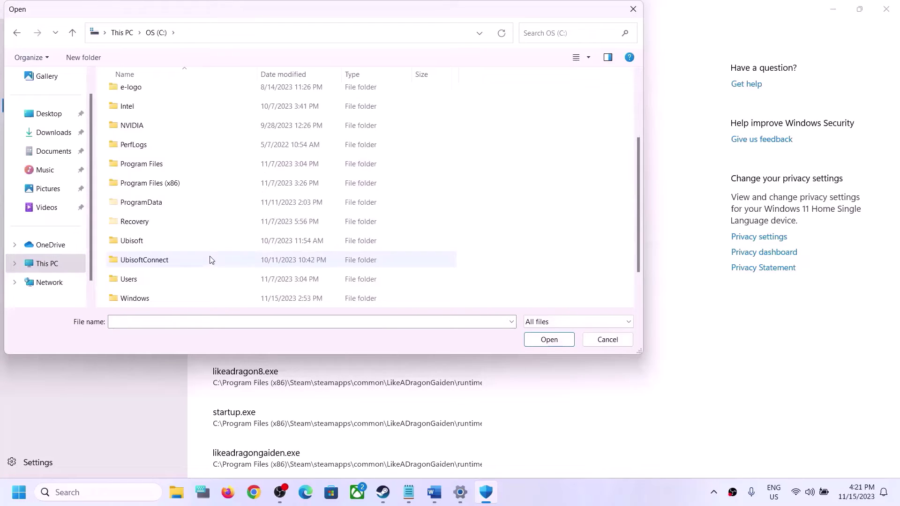
click(165, 191)
double_click(163, 183)
scroll(169, 188, down, 4)
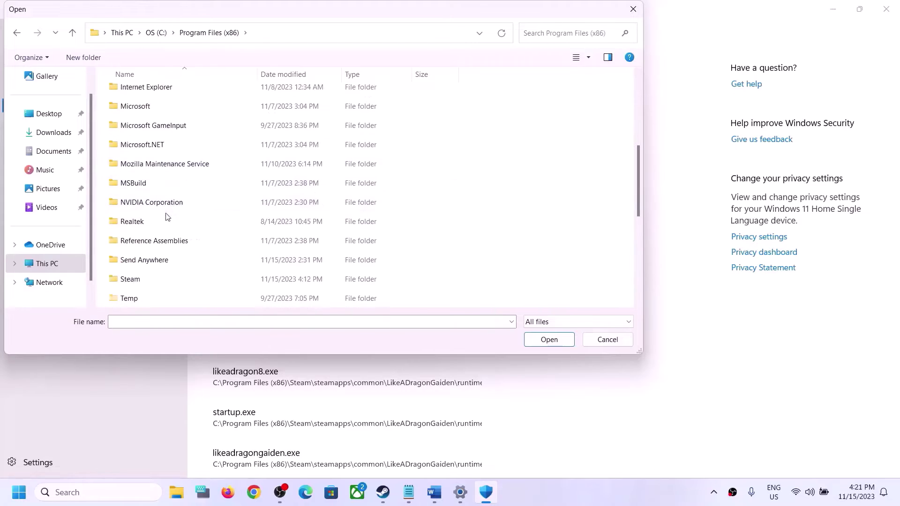
click(127, 277)
double_click(126, 277)
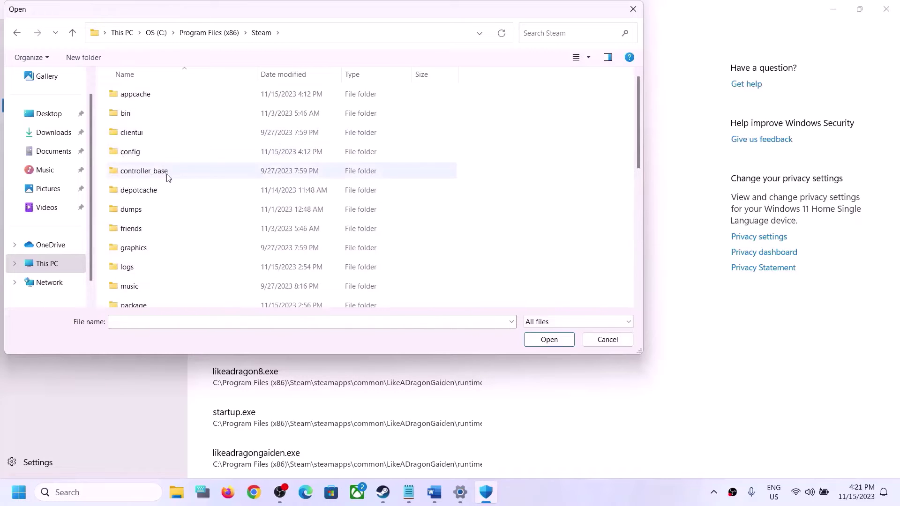
- Open steamapps\common\Lethal Company and add Lethal Company.exe as an allowed app
scroll(156, 221, down, 1)
scroll(168, 211, down, 2)
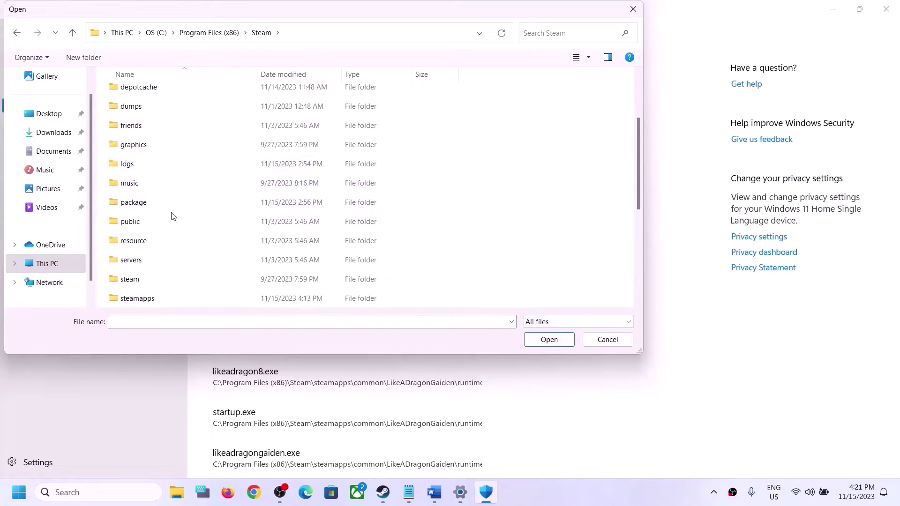
click(136, 247)
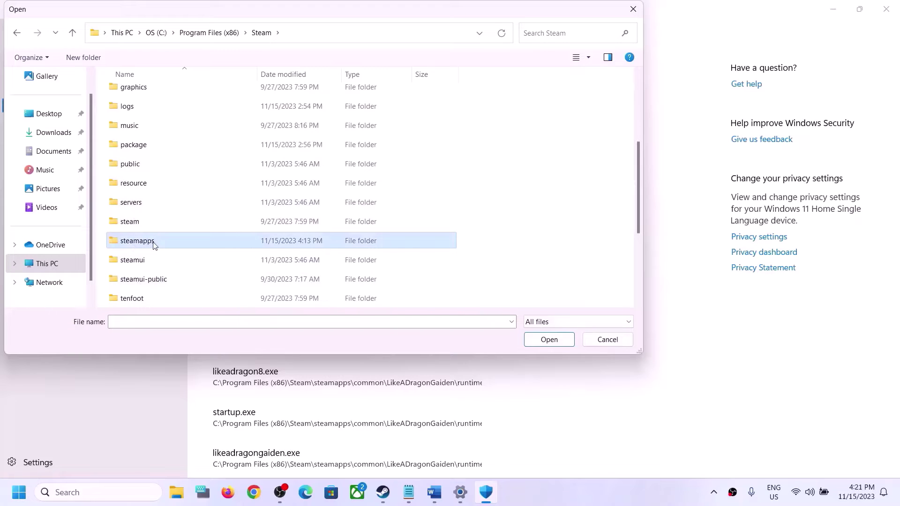
double_click(154, 244)
double_click(124, 92)
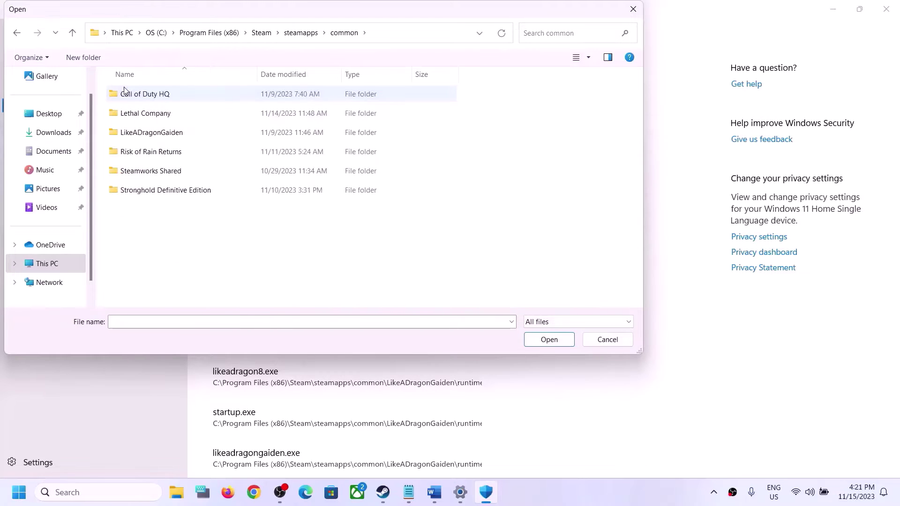
double_click(146, 115)
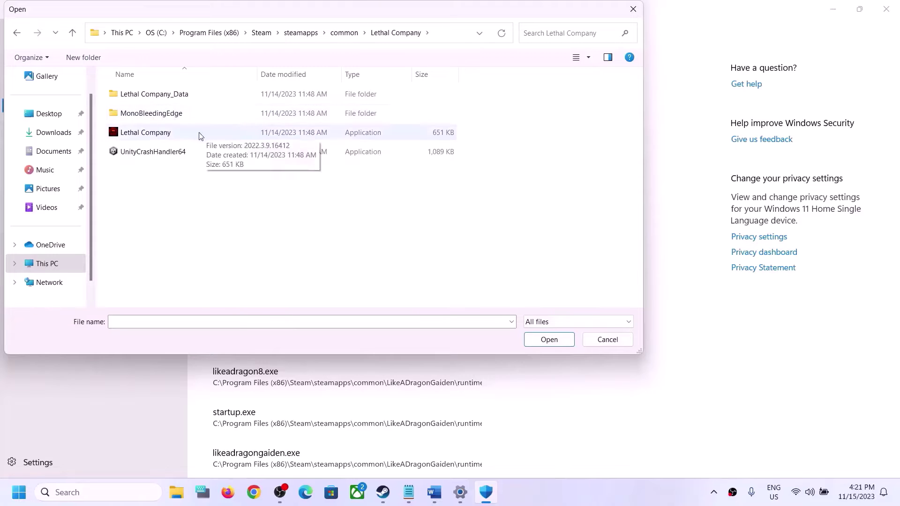
click(145, 135)
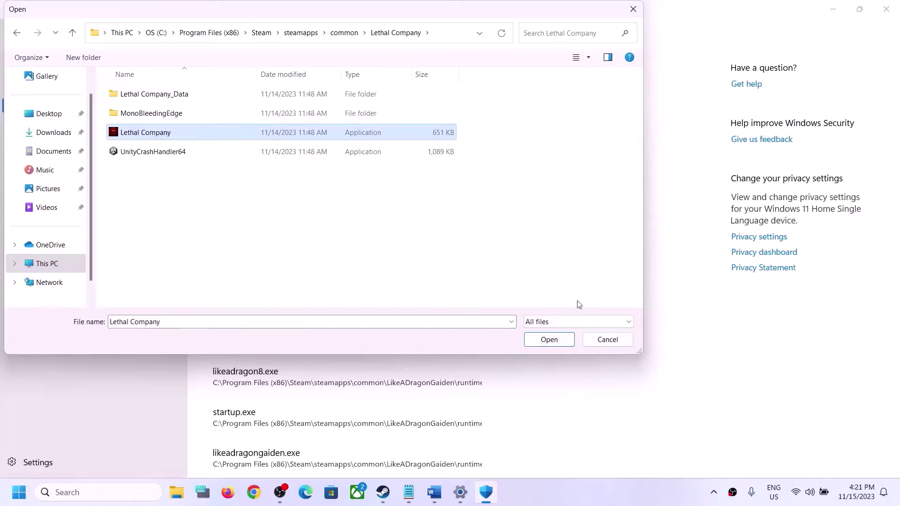
click(557, 343)
click(277, 143)
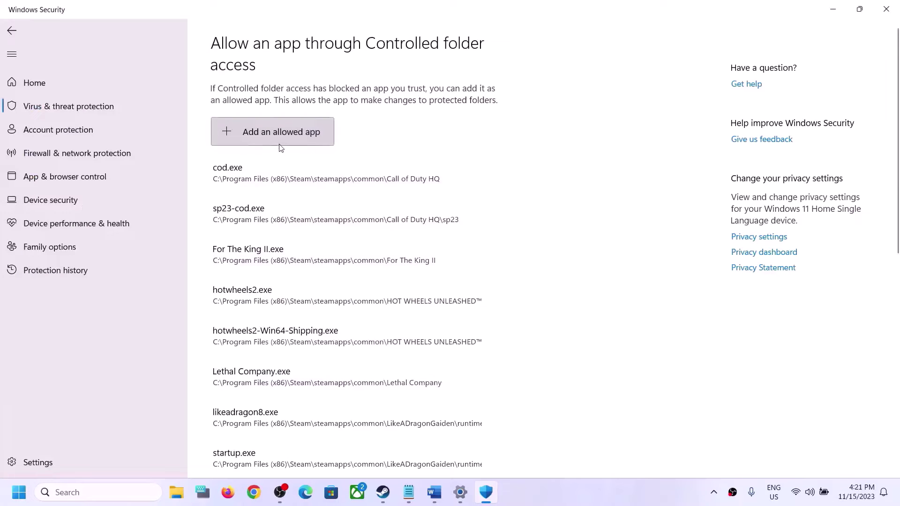
- Browse for another app, looking through the MonoBleedingEdge, EmbedRuntime and Lethal Company_Data folders
click(273, 177)
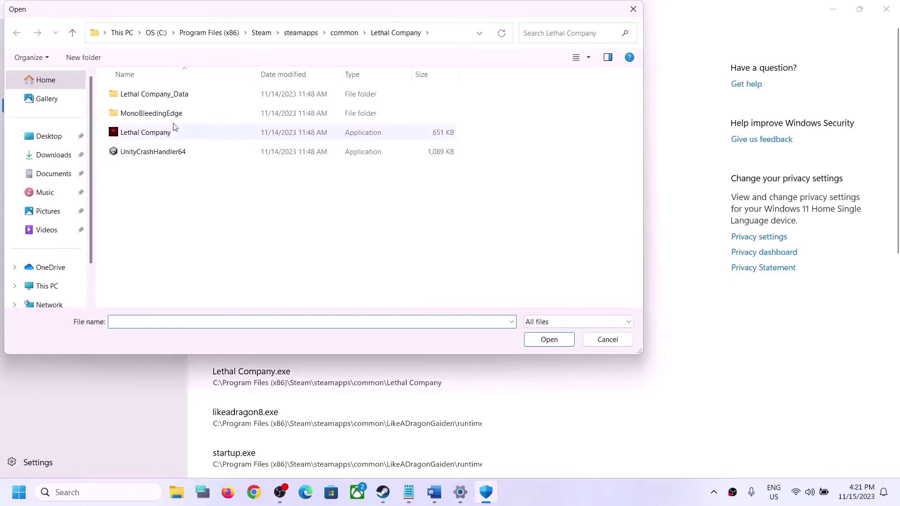
double_click(156, 115)
double_click(139, 95)
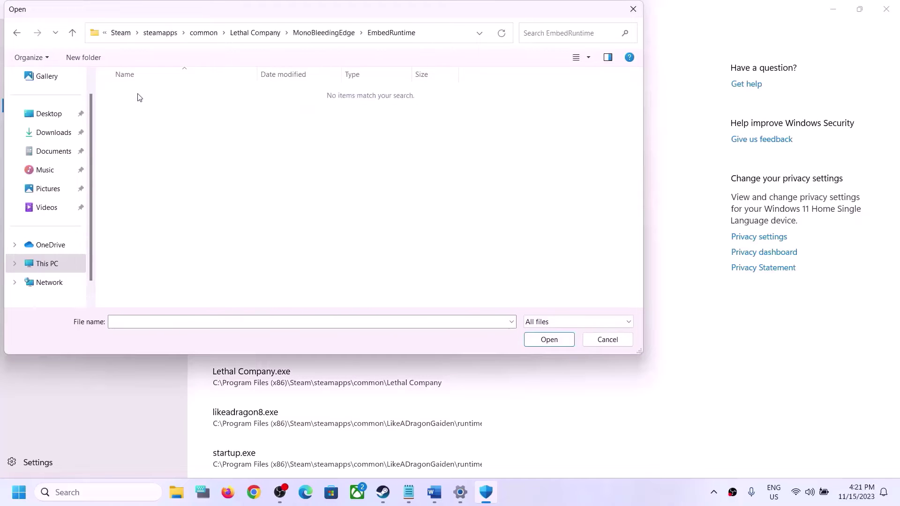
click(74, 33)
click(74, 33)
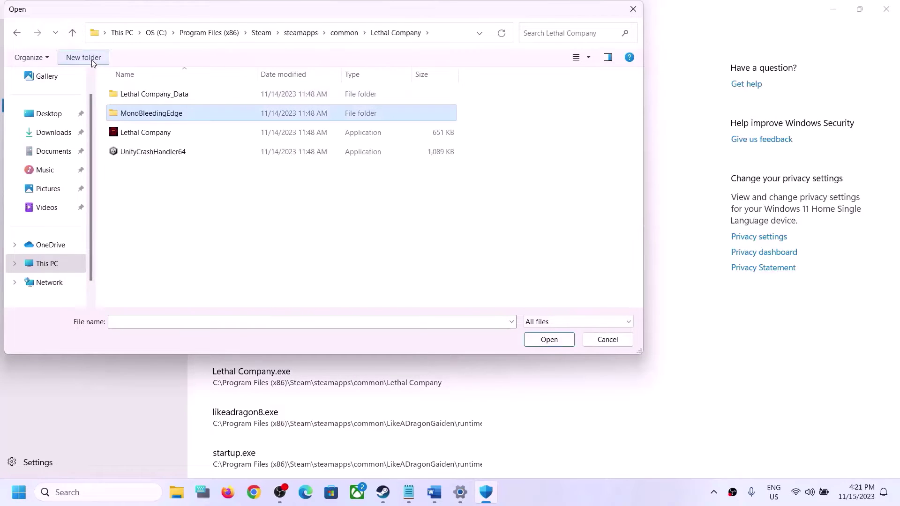
double_click(143, 93)
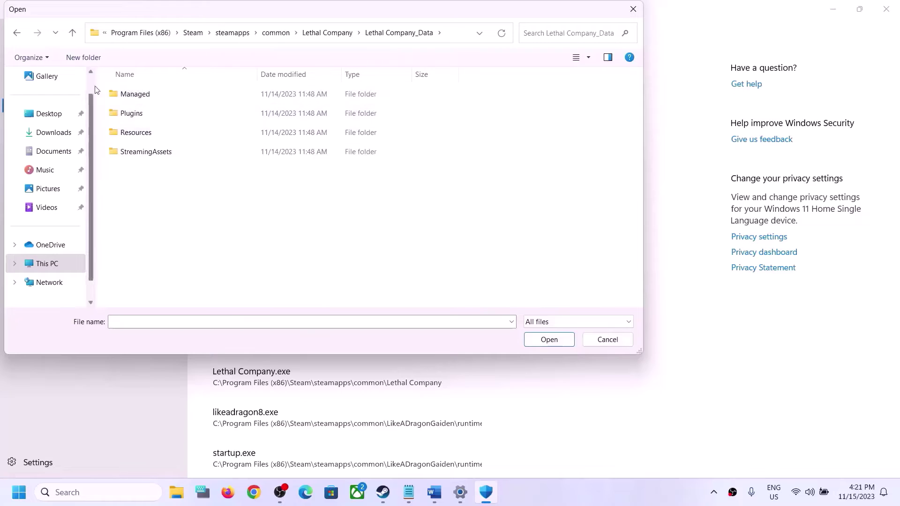
- Pick the Lethal Company application as the allowed app again, then search Windows for 'con'
click(74, 34)
click(74, 33)
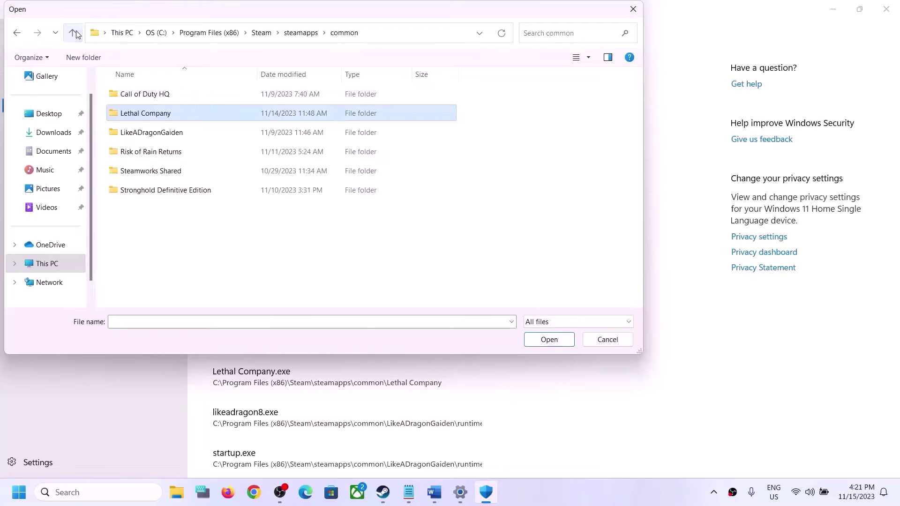
double_click(142, 114)
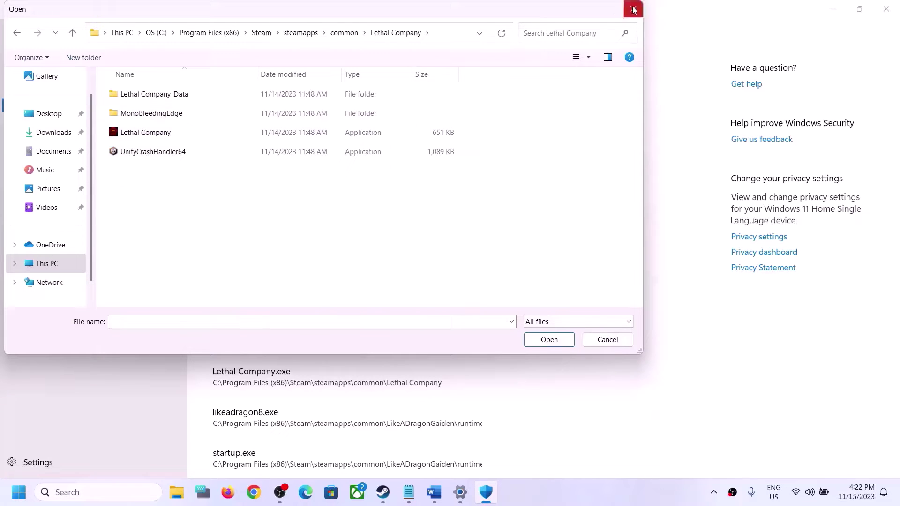
click(187, 132)
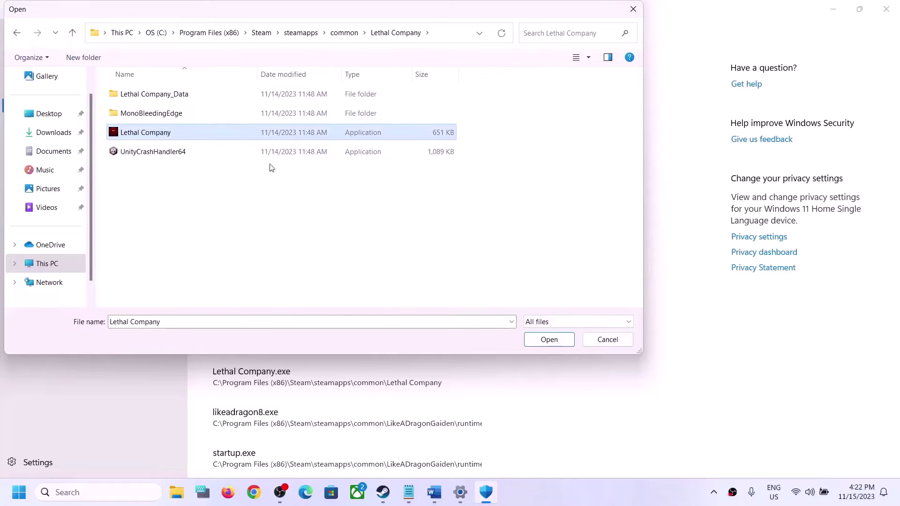
click(567, 340)
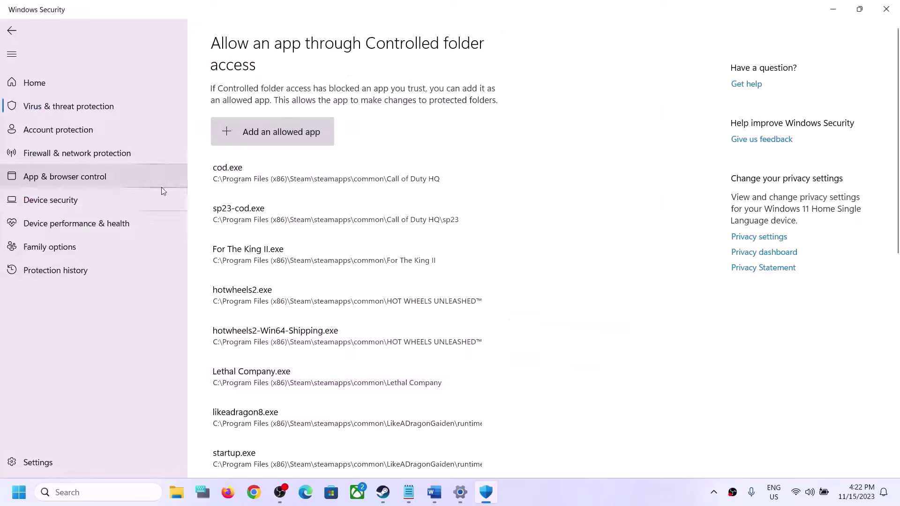
click(96, 489)
text(control Panel)
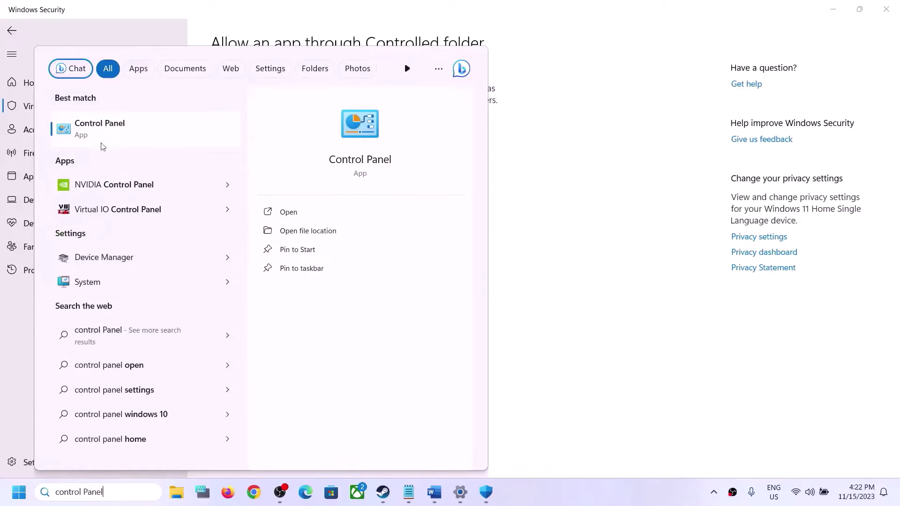
- Go through Control Panel > System and Security > Windows Defender Firewall to its Allowed apps list
click(94, 137)
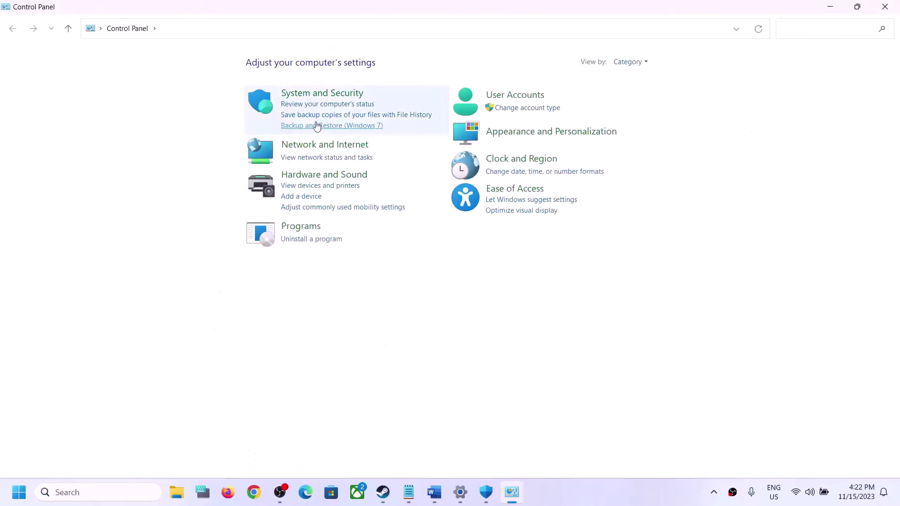
click(312, 93)
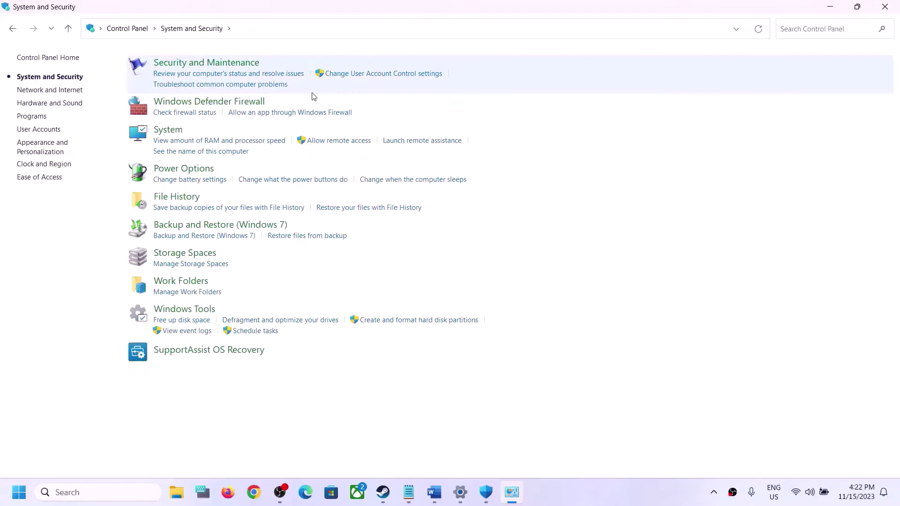
click(181, 102)
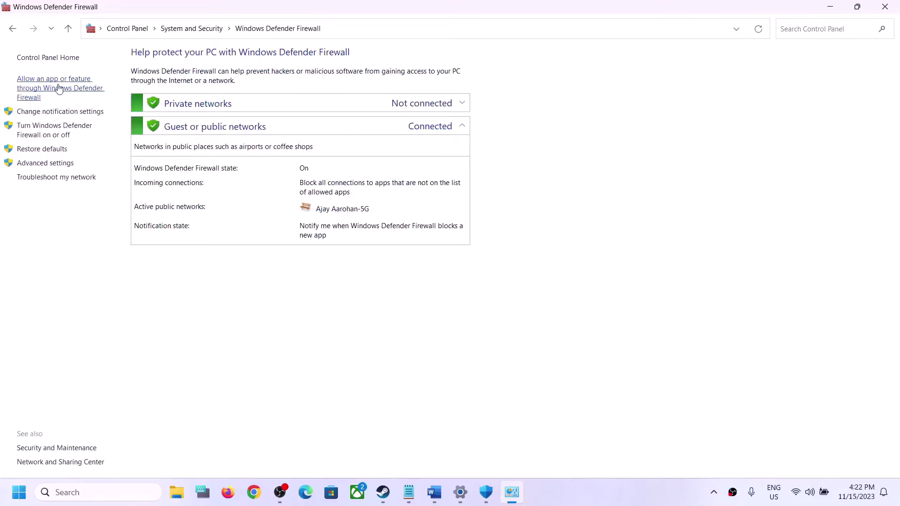
click(59, 89)
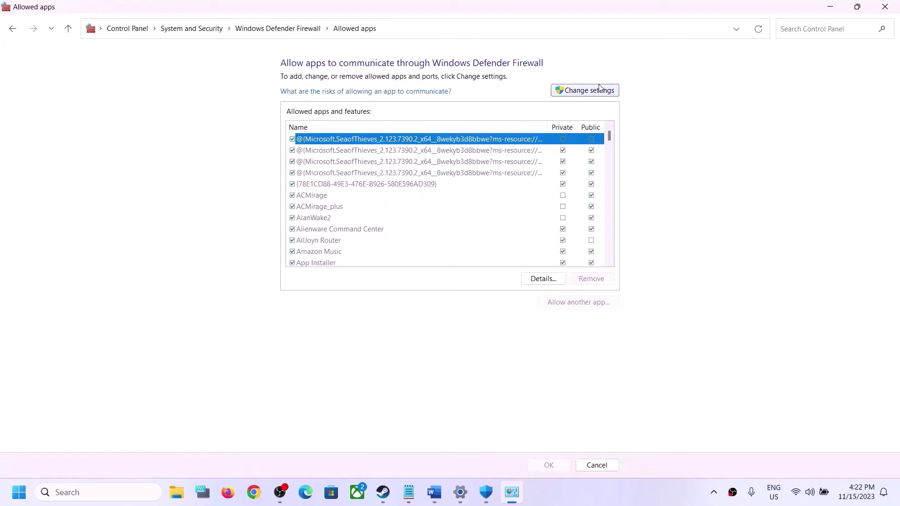
- Unlock the list, start Allow another app, and browse to C:\Program Files (x86)\Steam
click(597, 89)
click(578, 302)
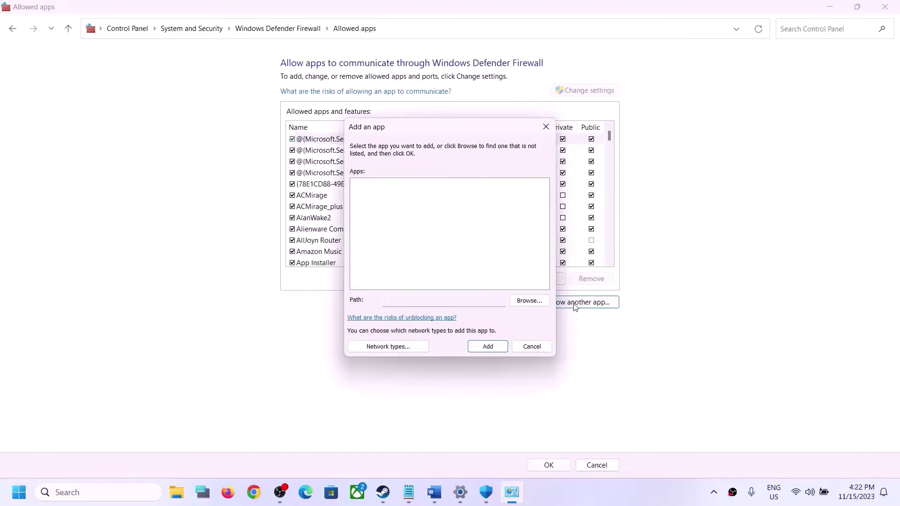
click(525, 305)
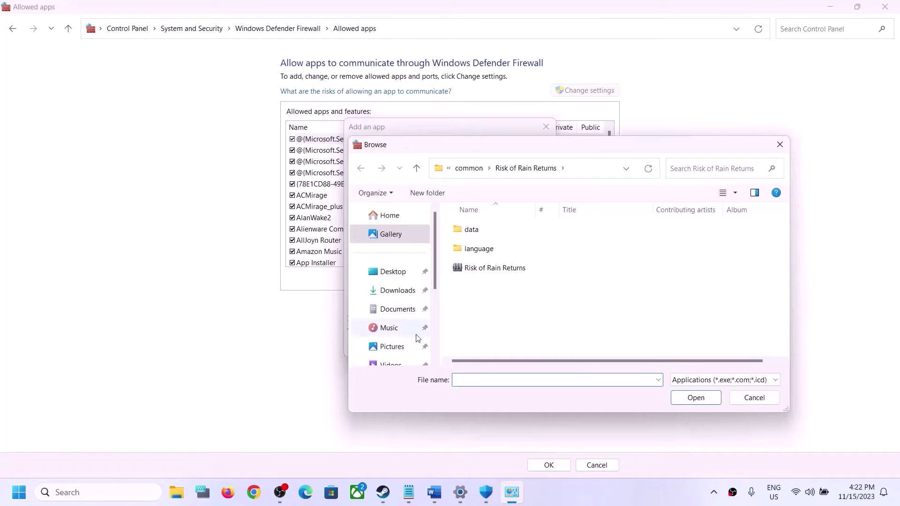
scroll(392, 328, down, 3)
click(392, 305)
double_click(487, 237)
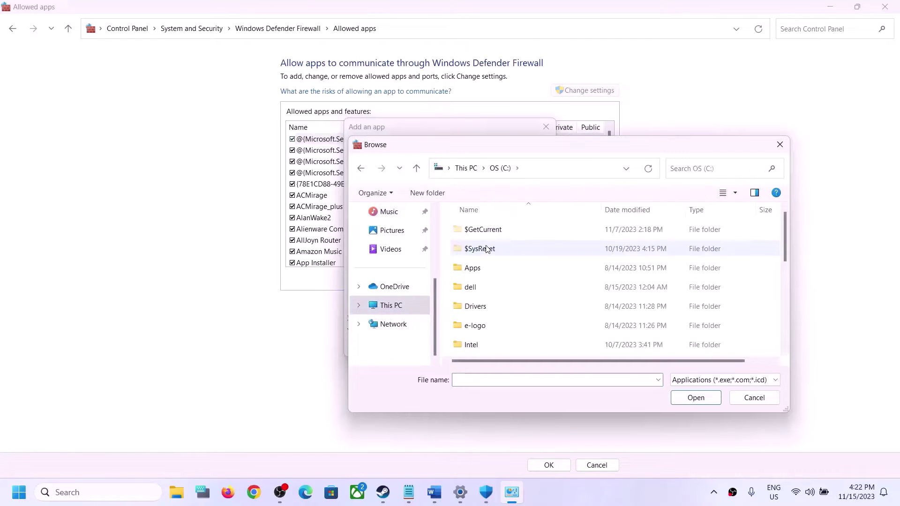
scroll(498, 290, down, 8)
scroll(500, 288, up, 2)
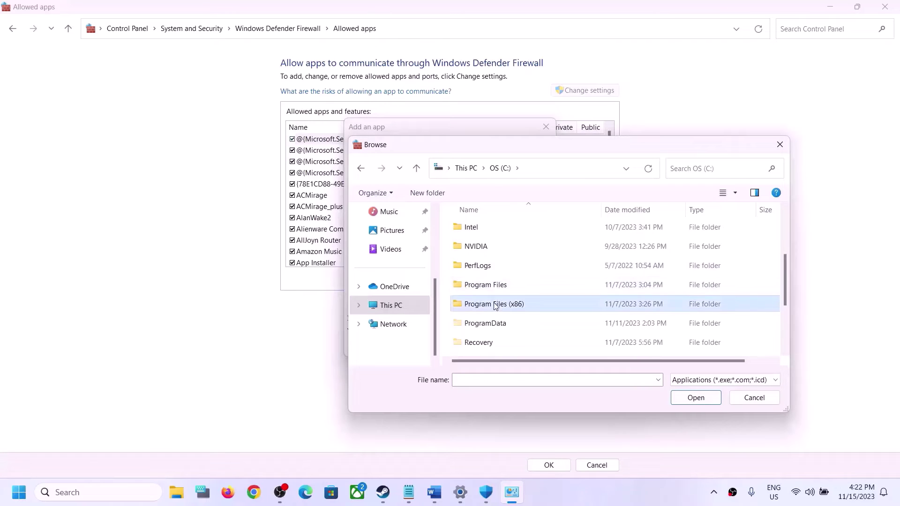
double_click(497, 302)
scroll(505, 303, down, 5)
double_click(484, 291)
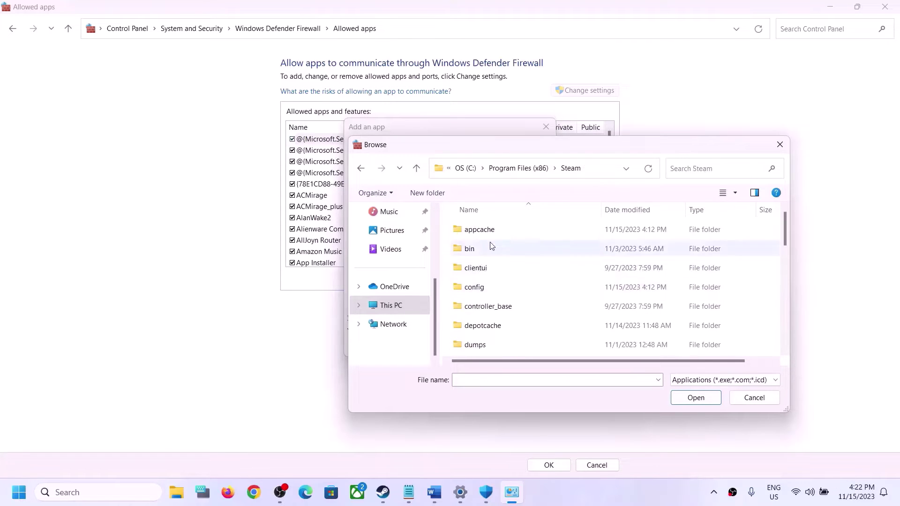
- Choose steamapps\common\Lethal Company\Lethal Company, add it, and dismiss the already-an-exception error
scroll(510, 281, down, 5)
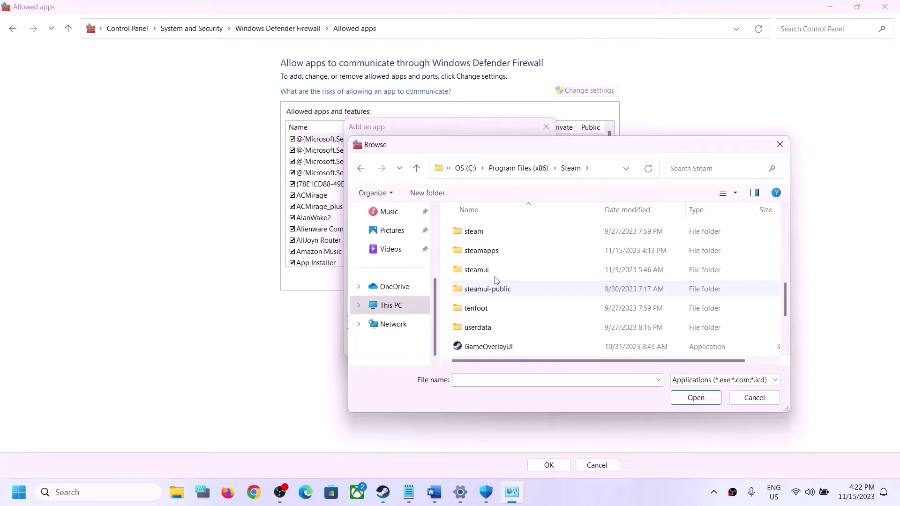
double_click(483, 251)
double_click(476, 231)
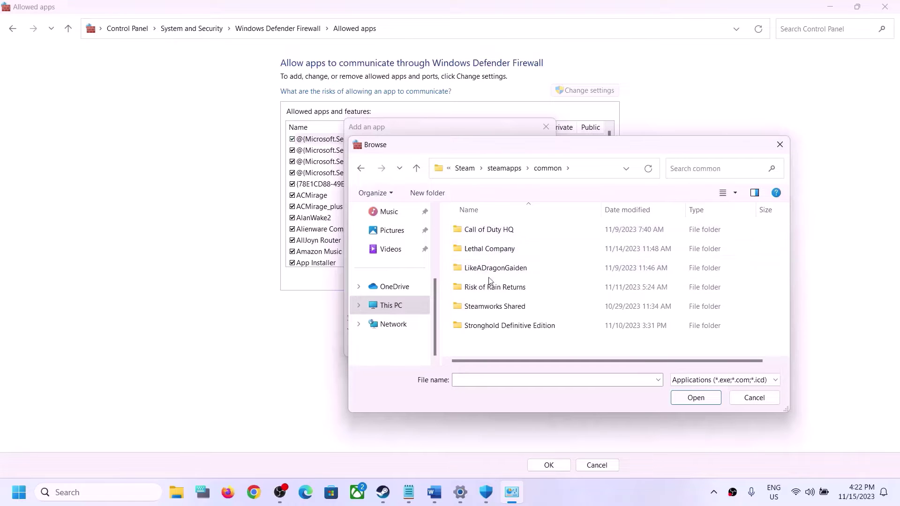
double_click(492, 248)
click(518, 269)
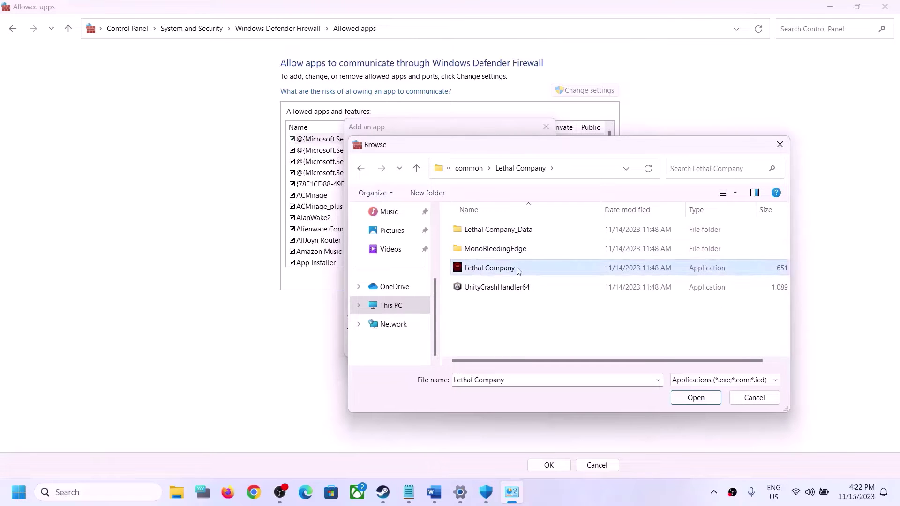
click(694, 398)
click(487, 351)
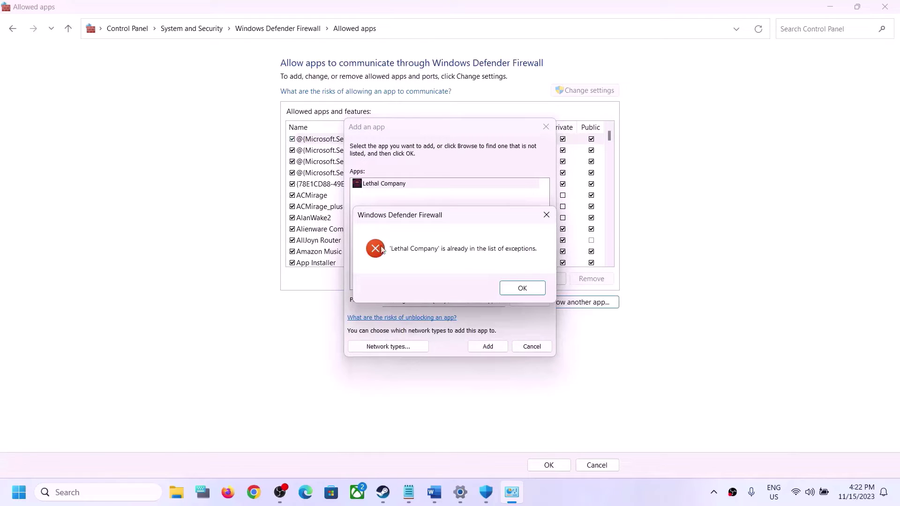
click(522, 287)
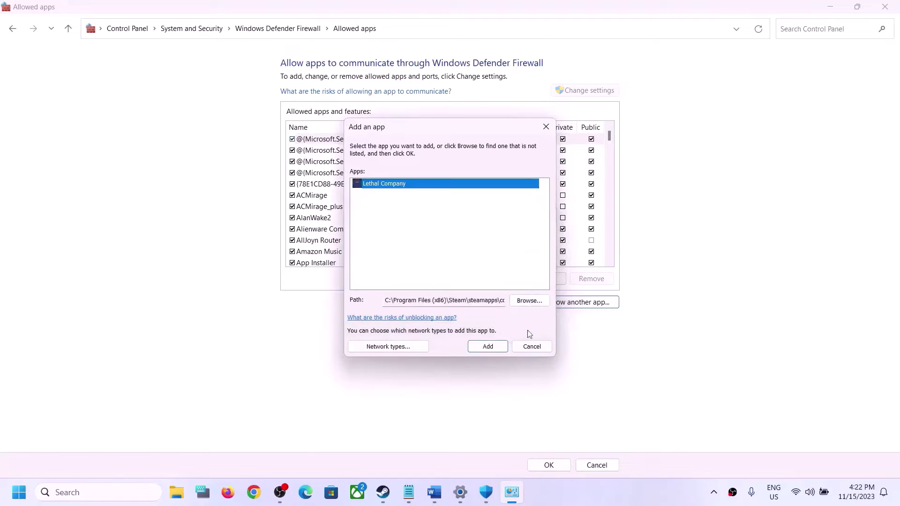
click(546, 127)
- Locate the Lethal Company entry in the firewall Allowed apps list and accept it with OK
scroll(377, 235, down, 15)
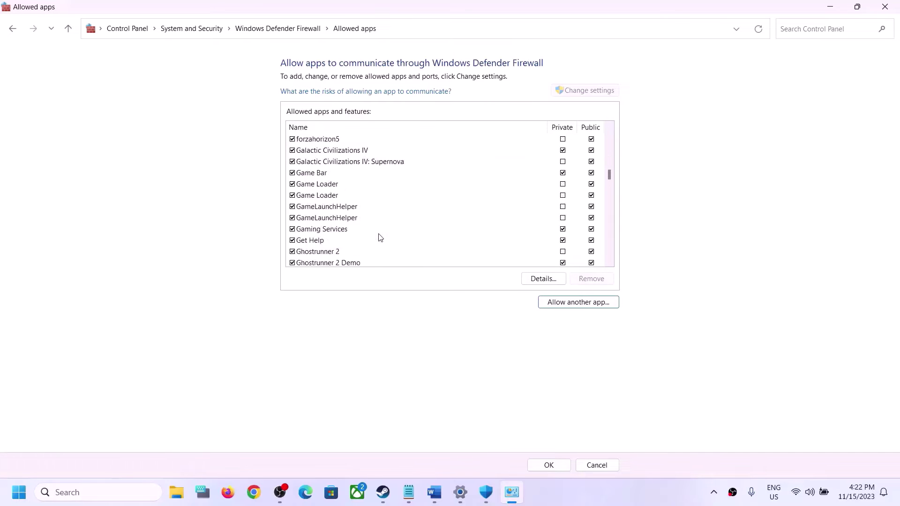
scroll(380, 236, down, 20)
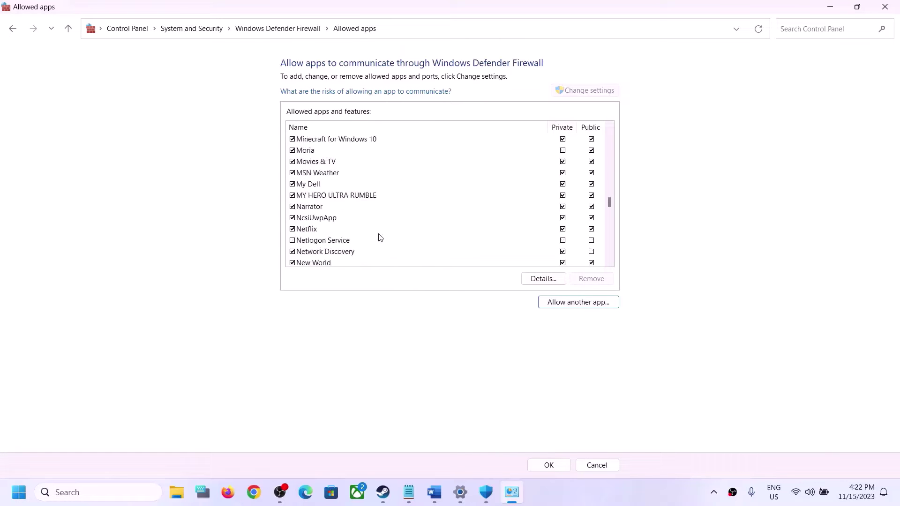
scroll(380, 237, down, 3)
scroll(379, 237, up, 7)
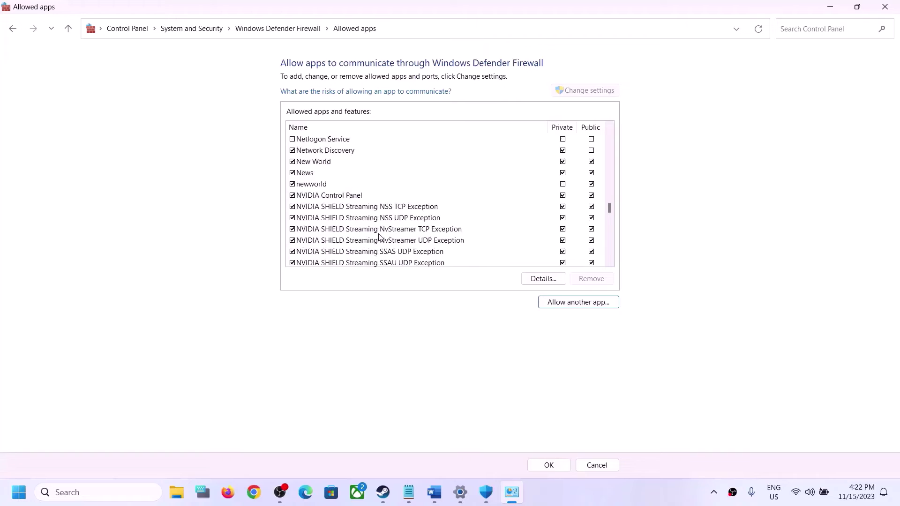
scroll(379, 237, up, 7)
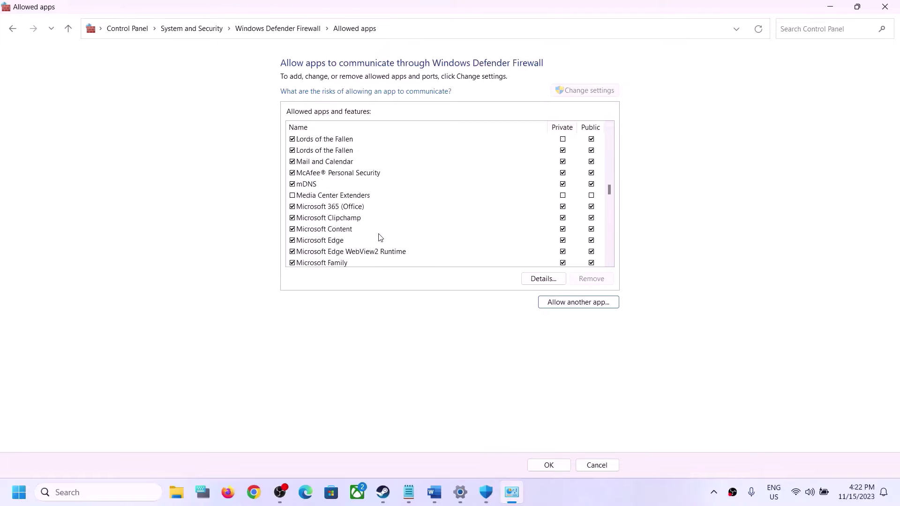
scroll(380, 237, up, 2)
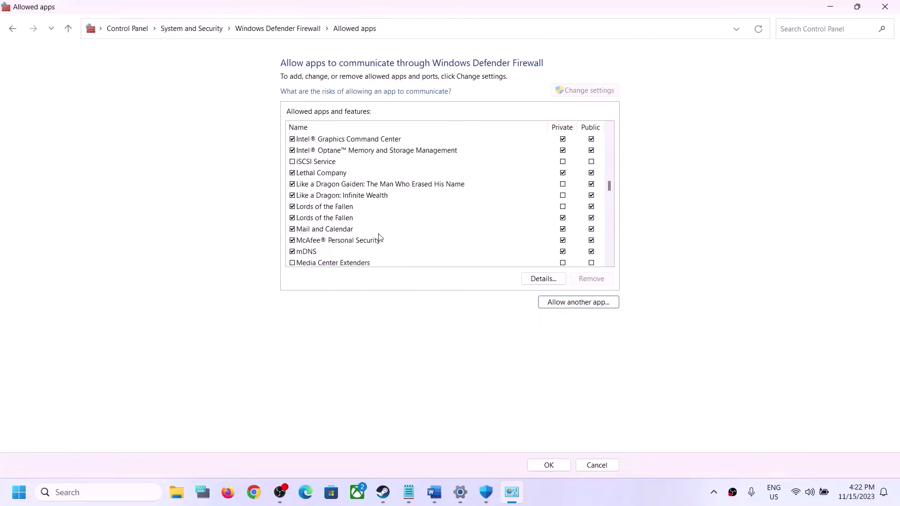
click(341, 173)
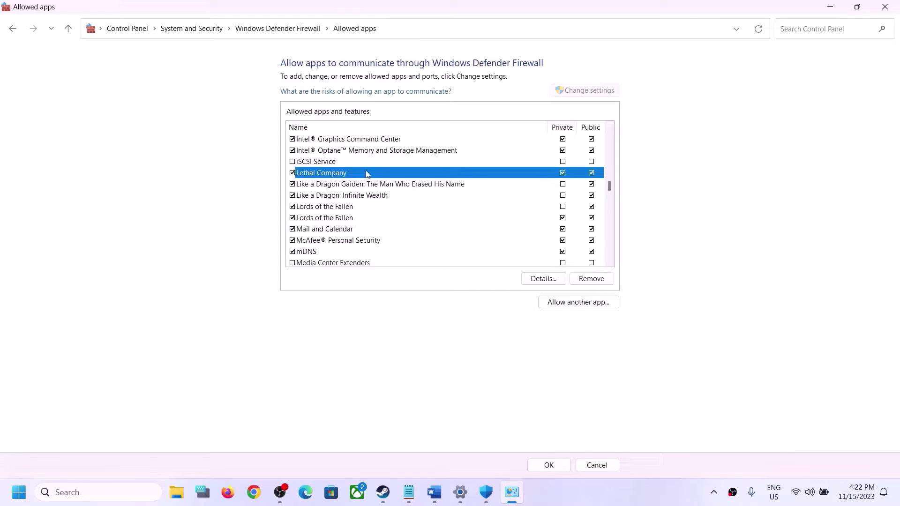
click(549, 465)
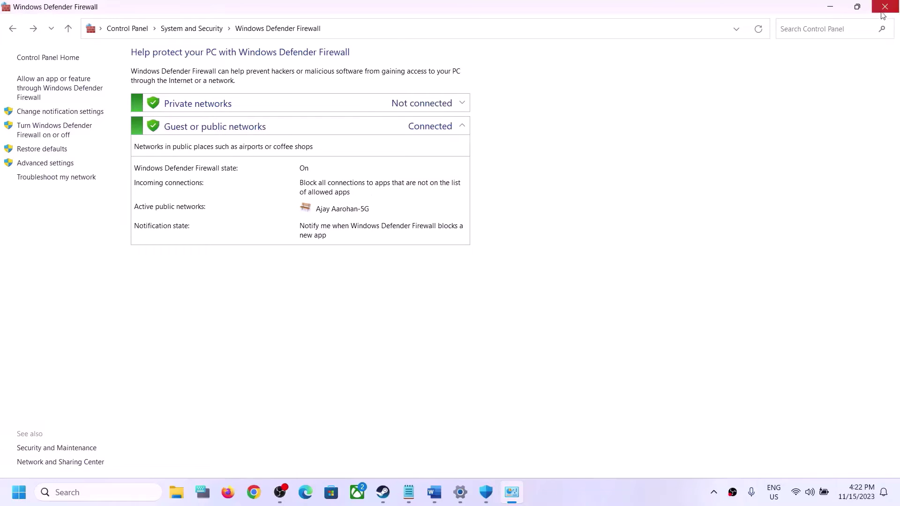
- Close the Control Panel, Windows Security and Settings windows
click(884, 7)
click(885, 9)
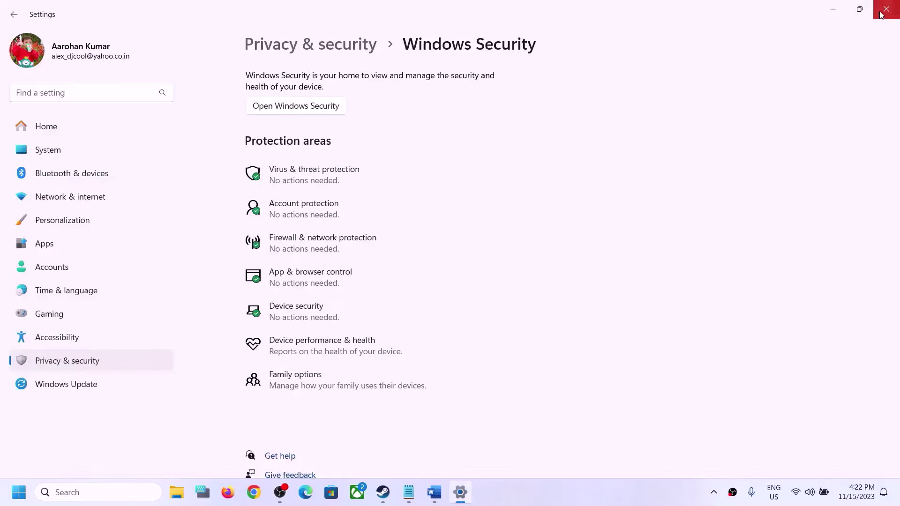
click(885, 9)
- Read Step 3 on running as administrator, minimize Word, and check Lethal Company's Manage menu in Steam
key(alt+Tab)
scroll(272, 291, down, 3)
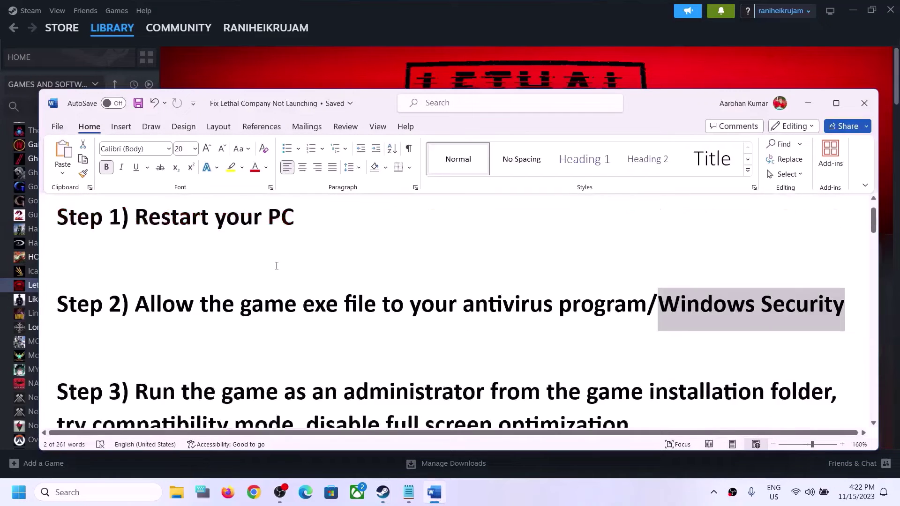
drag(141, 346, 831, 347)
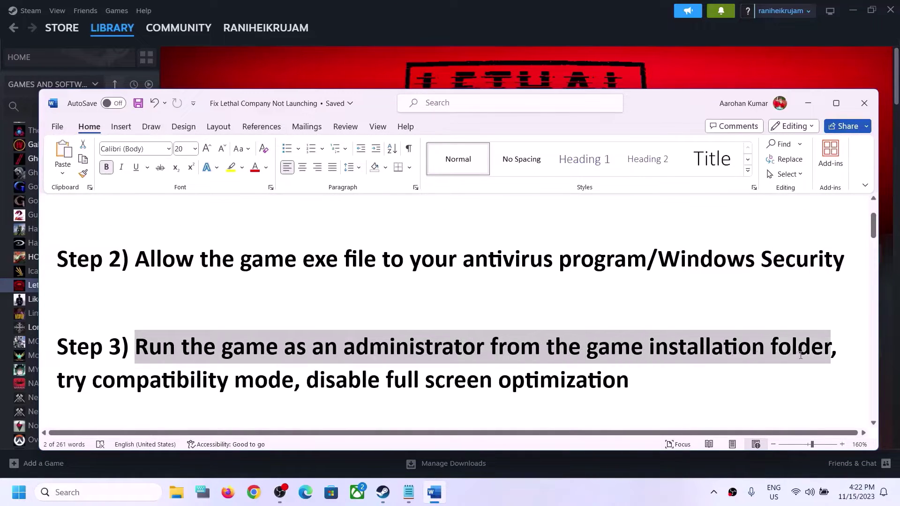
click(807, 103)
right_click(69, 288)
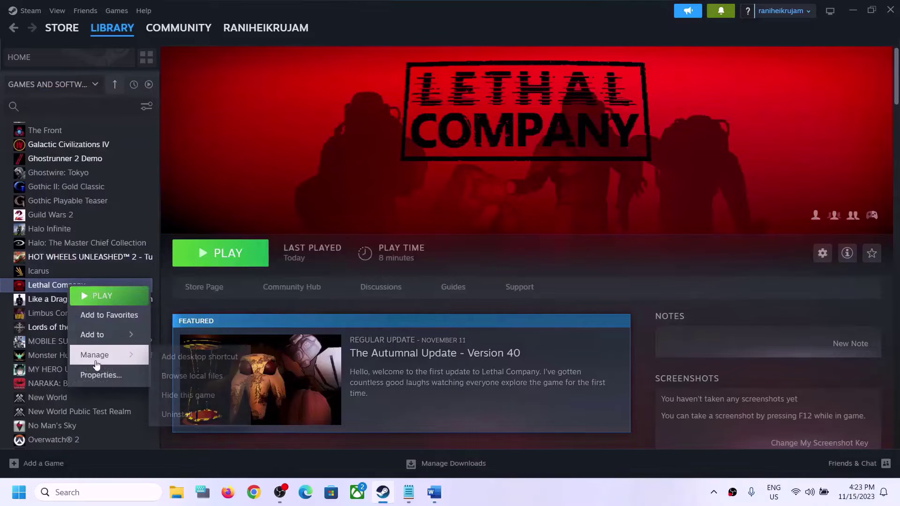
mouse_move(99, 355)
click(214, 380)
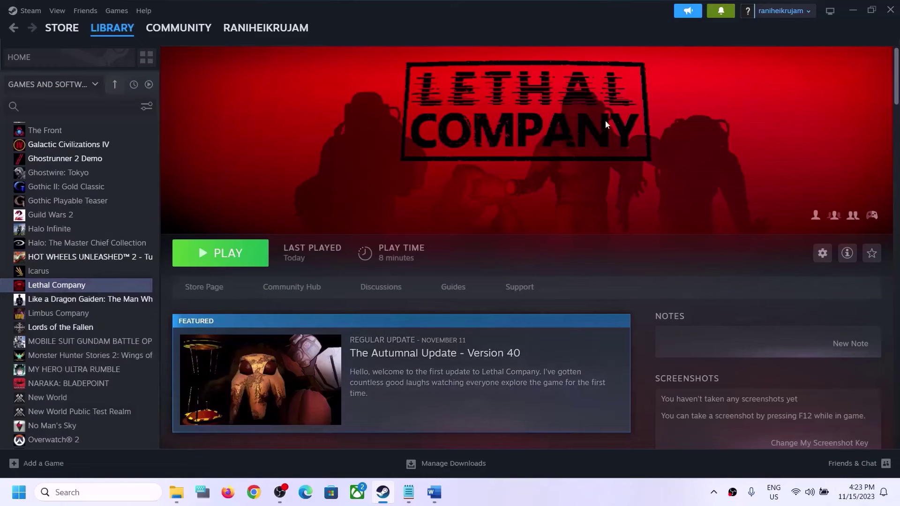
- In Lethal Company.exe's Properties, tick 'Run this program as an administrator' under Compatibility and apply
click(179, 498)
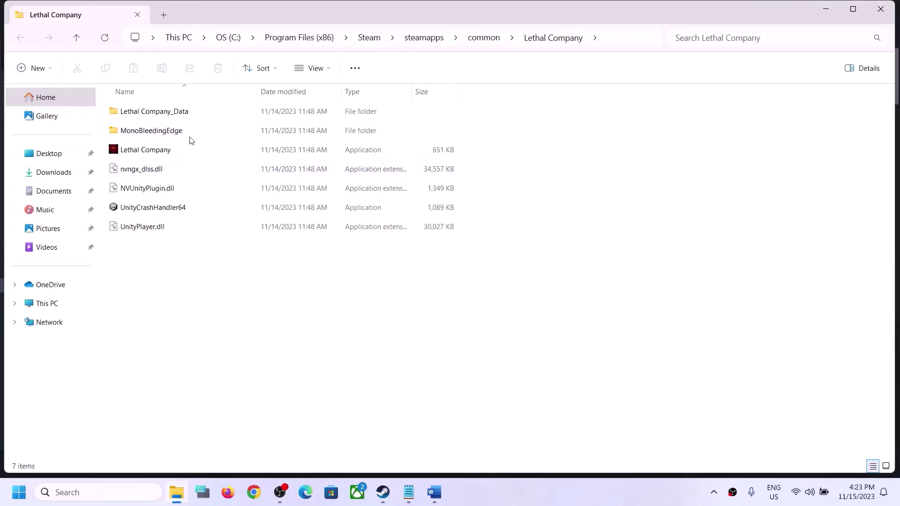
click(138, 153)
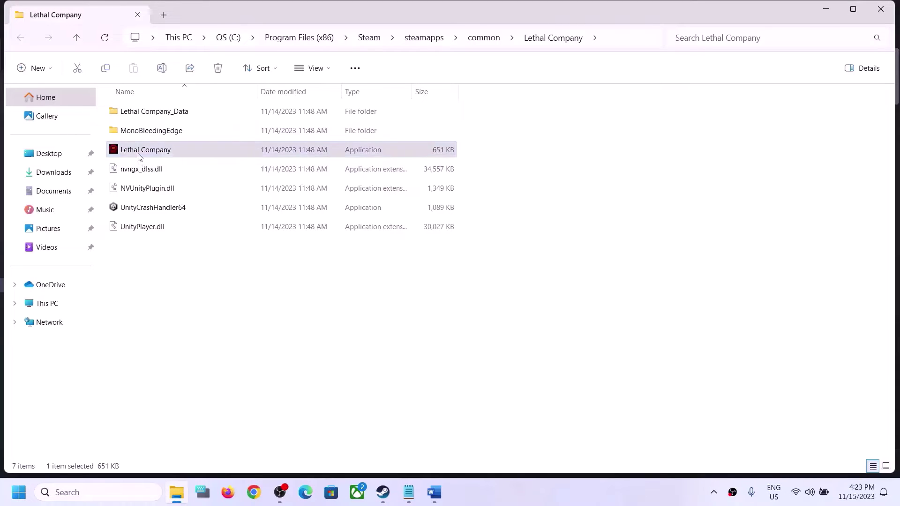
right_click(139, 153)
click(191, 325)
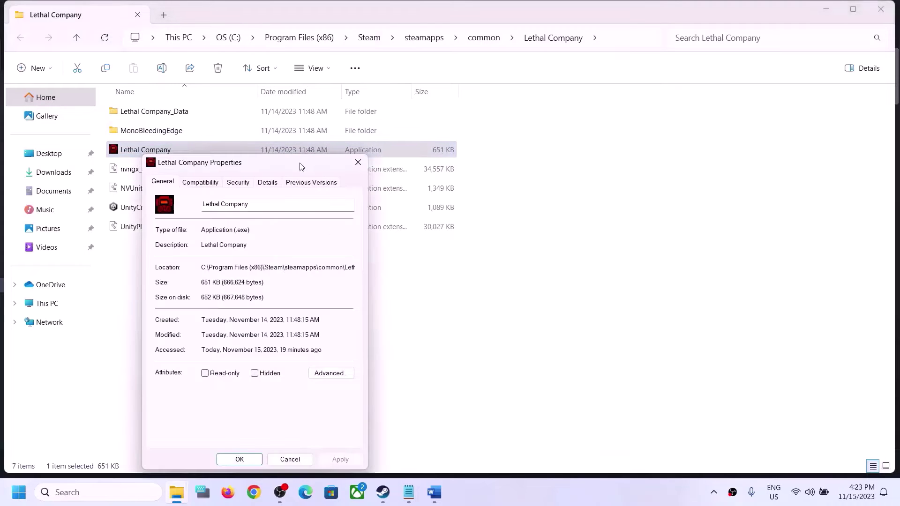
drag(303, 164, 454, 68)
click(356, 87)
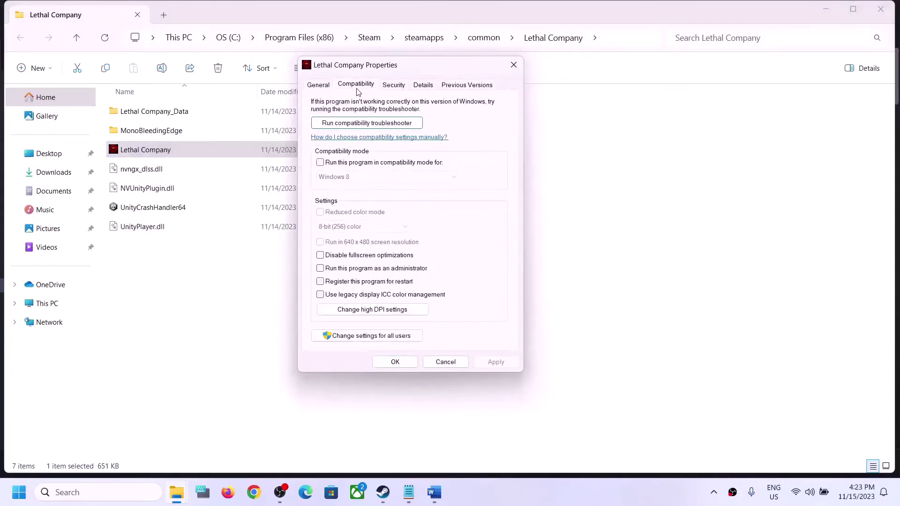
click(320, 270)
click(493, 363)
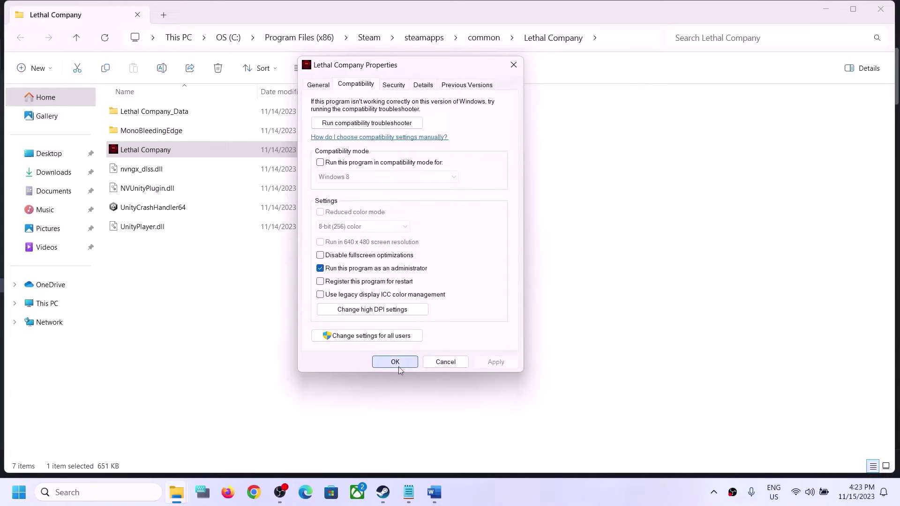
click(398, 363)
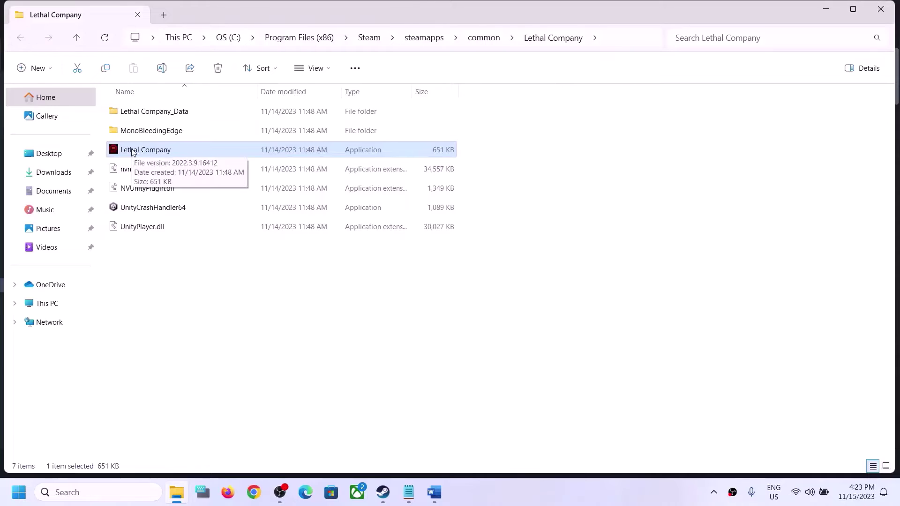
- Check 'Disable fullscreen optimizations' for Lethal Company.exe and apply the change
click(387, 498)
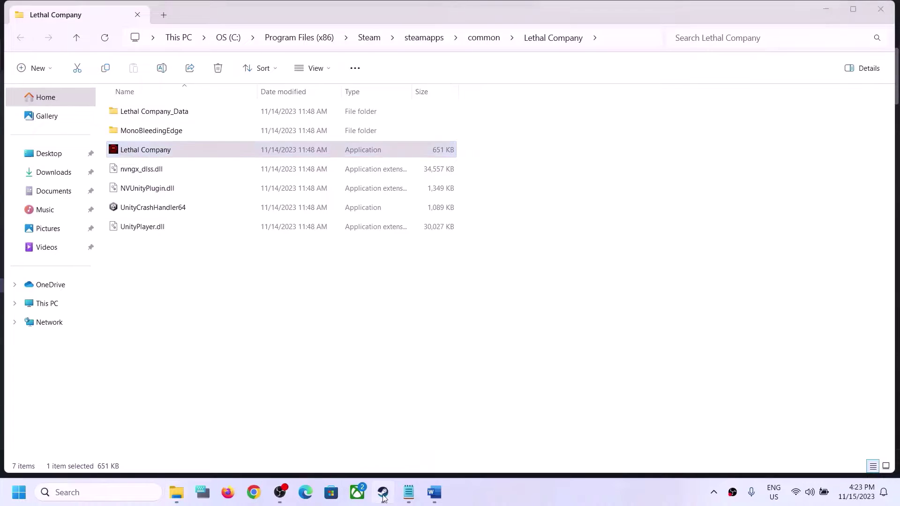
click(387, 498)
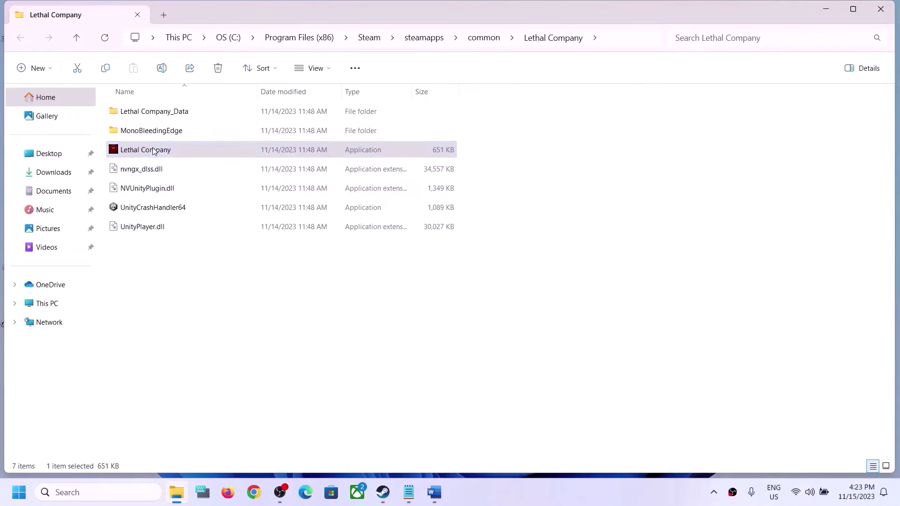
right_click(154, 150)
click(196, 318)
drag(279, 159, 349, 118)
click(277, 134)
click(251, 303)
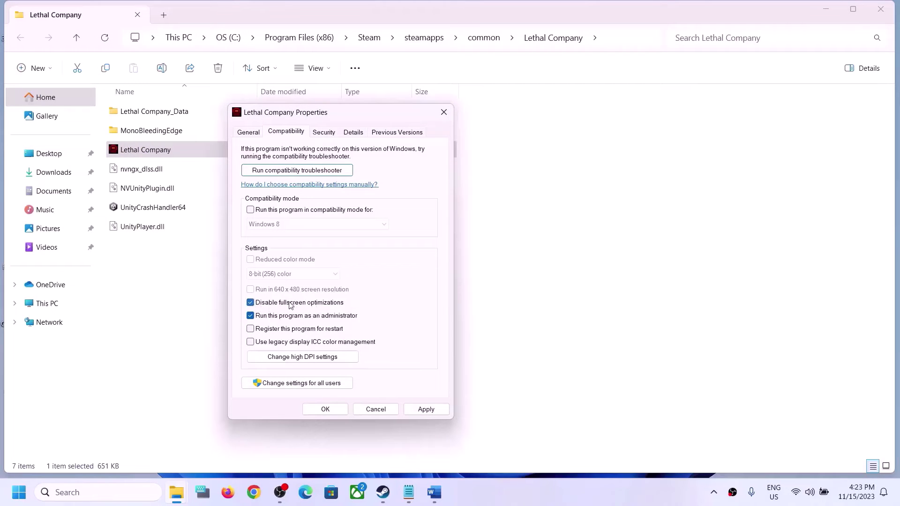
click(424, 409)
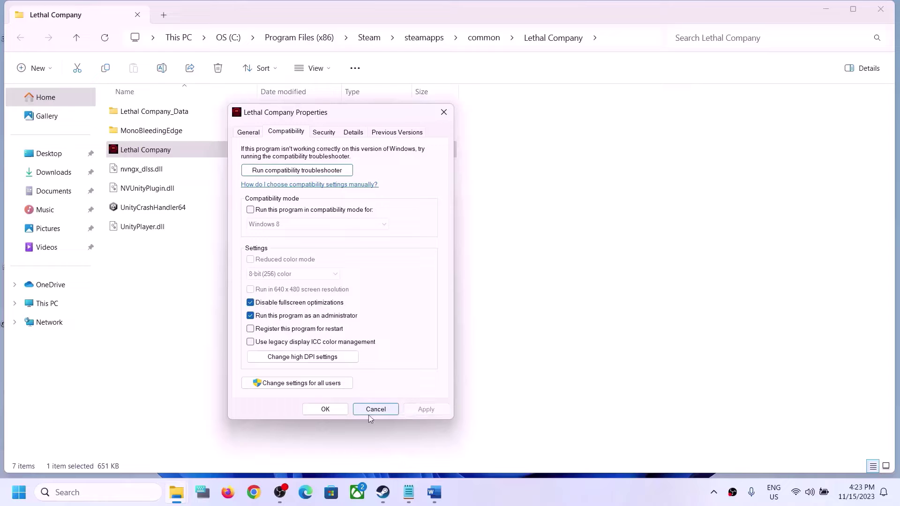
click(325, 410)
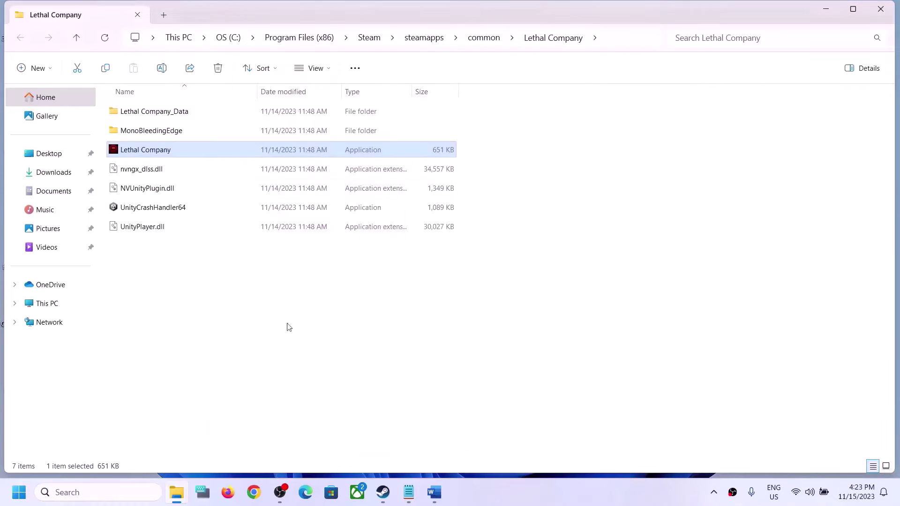
- Turn on compatibility mode for Lethal Company.exe with Windows 8 as the target
right_click(158, 158)
click(203, 328)
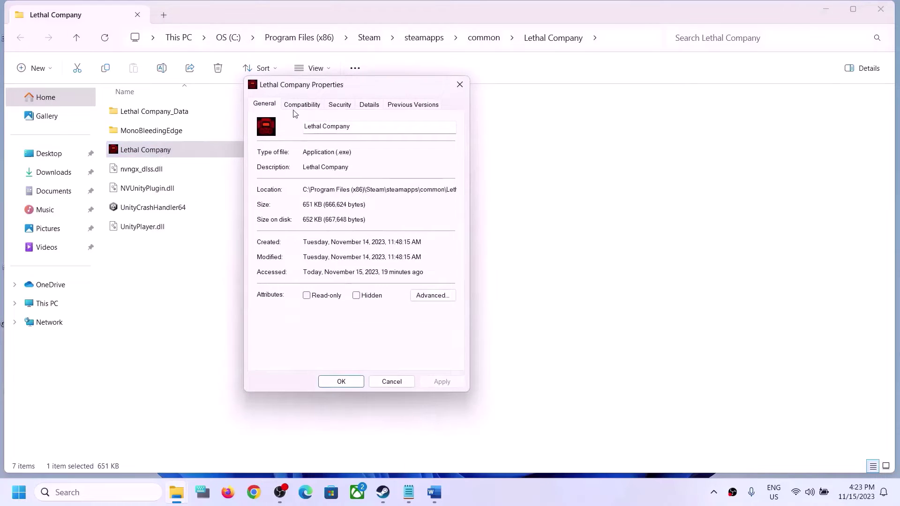
click(301, 104)
click(266, 182)
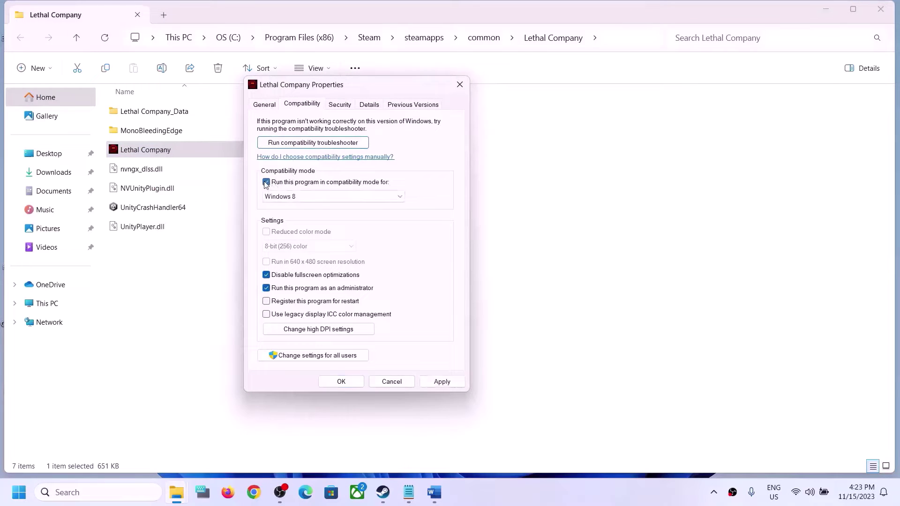
click(286, 199)
click(382, 238)
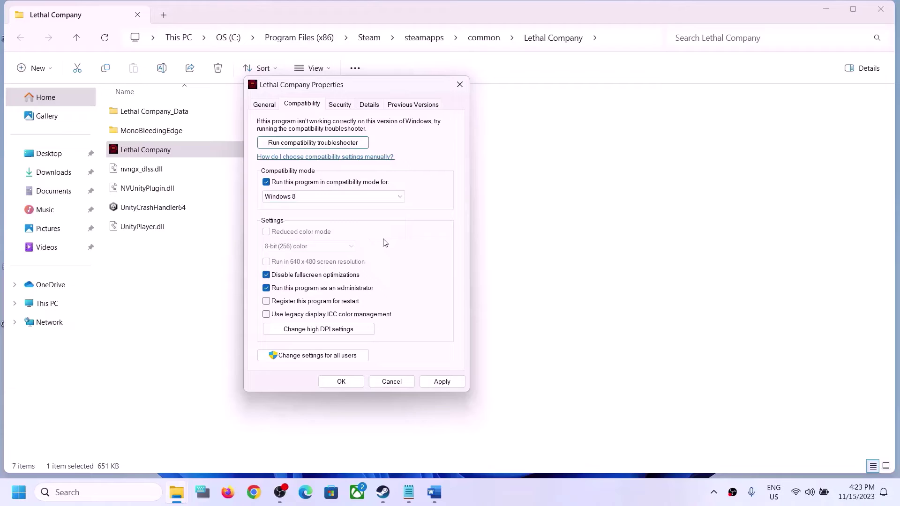
click(437, 382)
click(341, 381)
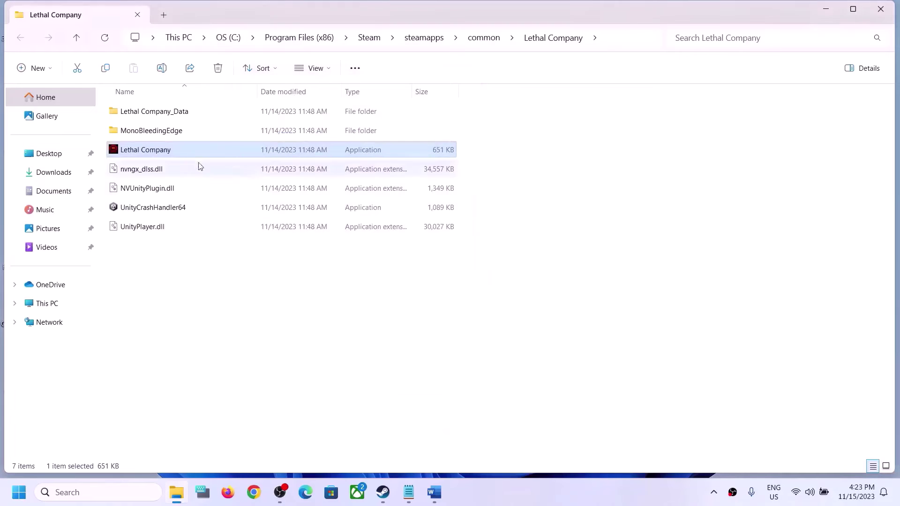
- Change Lethal Company.exe's compatibility target to Windows 7 and apply it
right_click(172, 158)
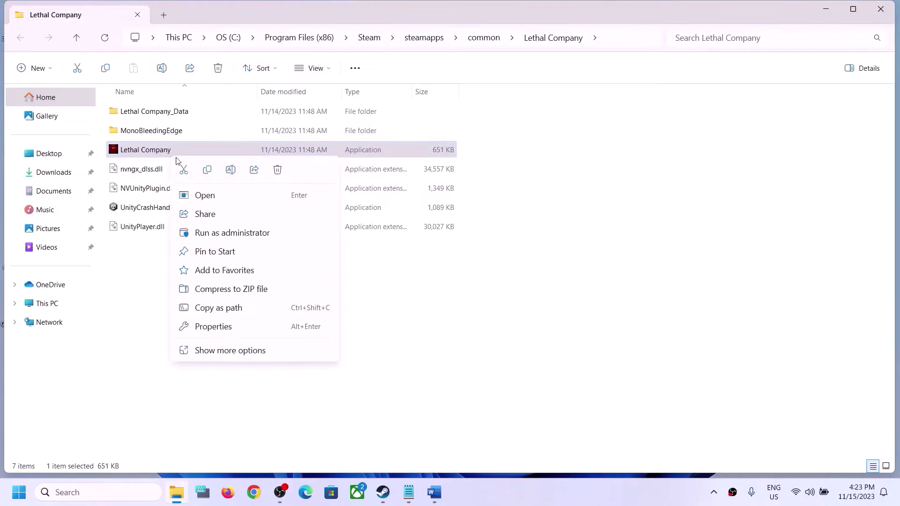
click(220, 328)
click(234, 183)
click(237, 278)
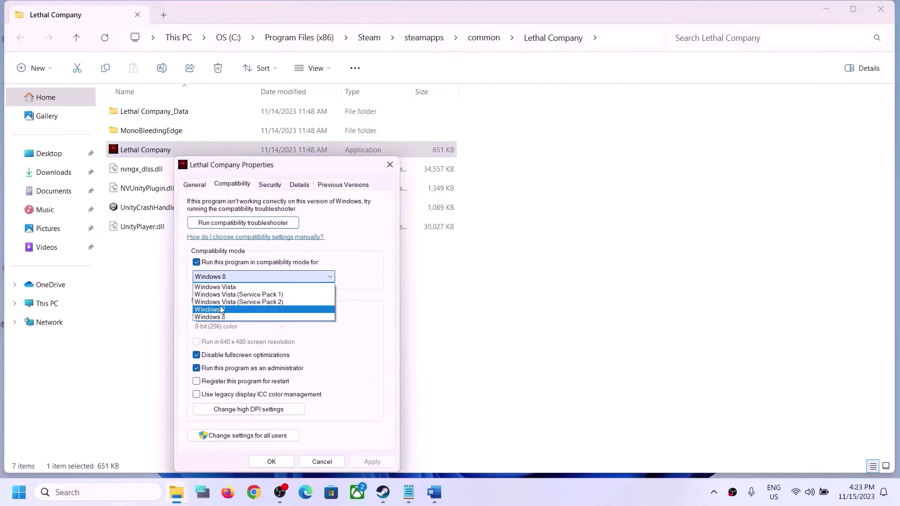
click(221, 310)
click(371, 461)
click(272, 461)
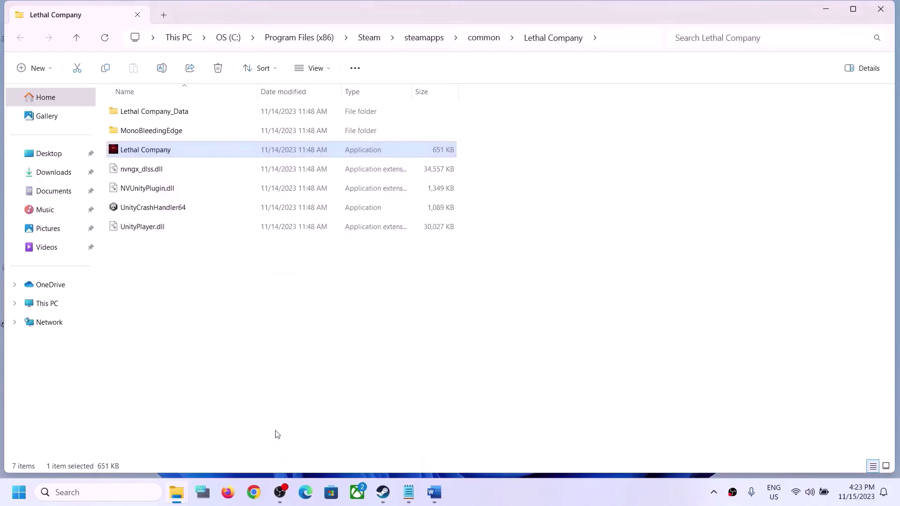
- Revisit the compatibility-mode option, then close the properties and the game folder window
right_click(153, 157)
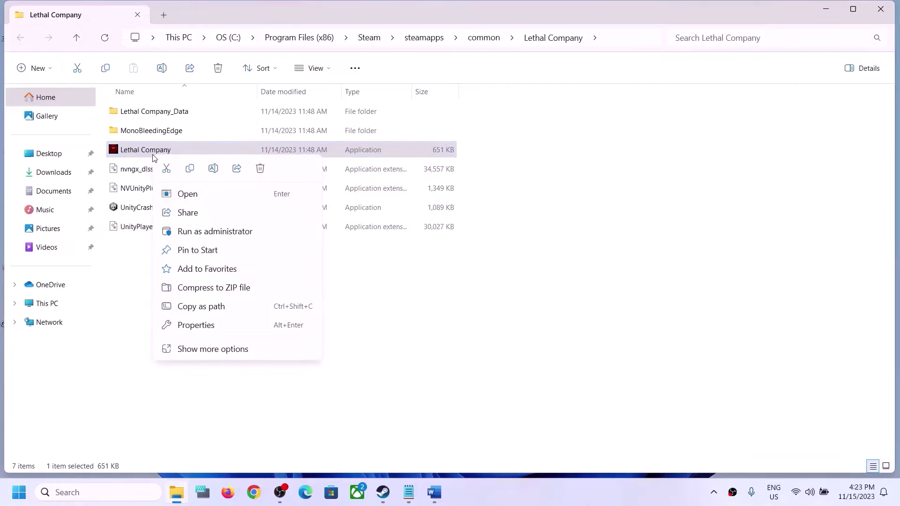
click(214, 331)
click(220, 184)
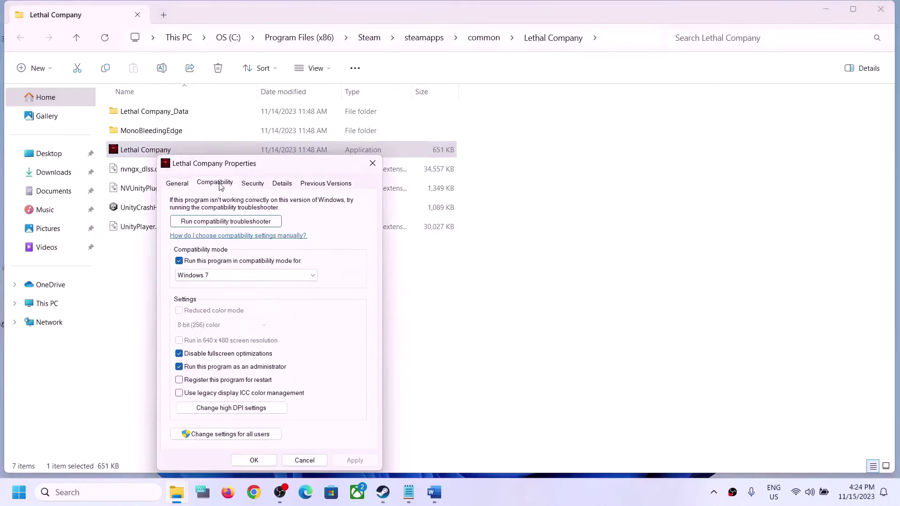
click(179, 261)
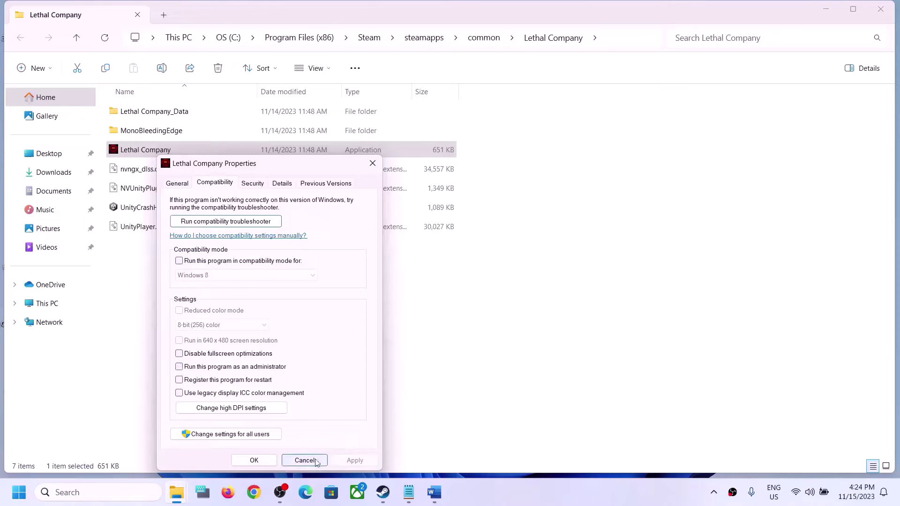
click(254, 460)
click(880, 9)
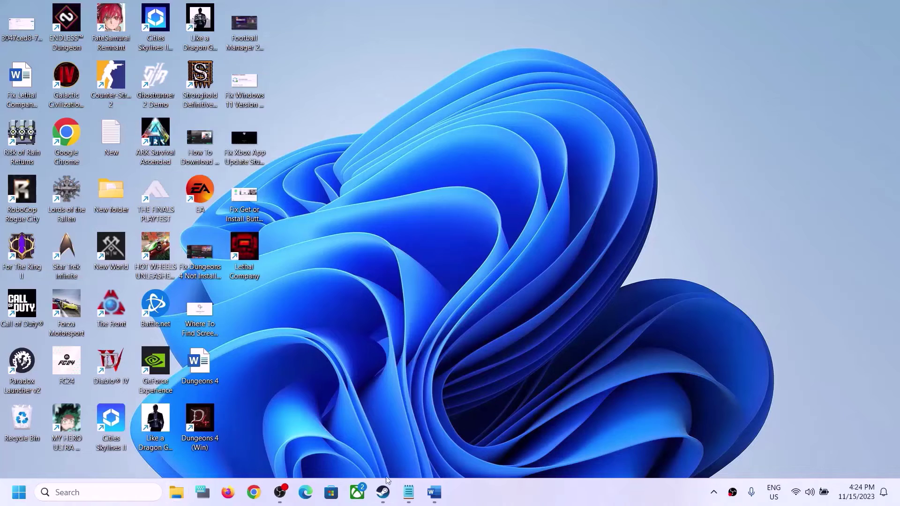
- Highlight Step 4 (switch to Windowed mode) in the Word fix guide, then minimize Word
click(383, 491)
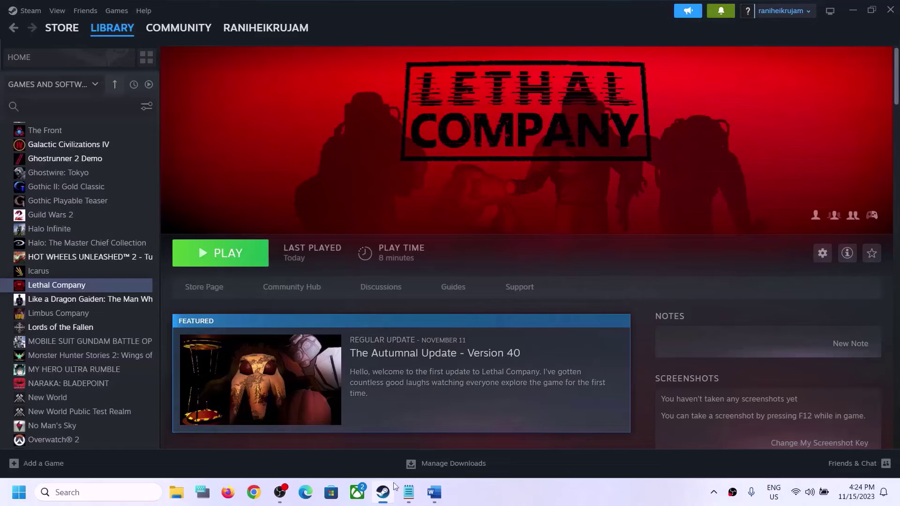
click(432, 495)
scroll(189, 312, down, 4)
scroll(197, 323, up, 1)
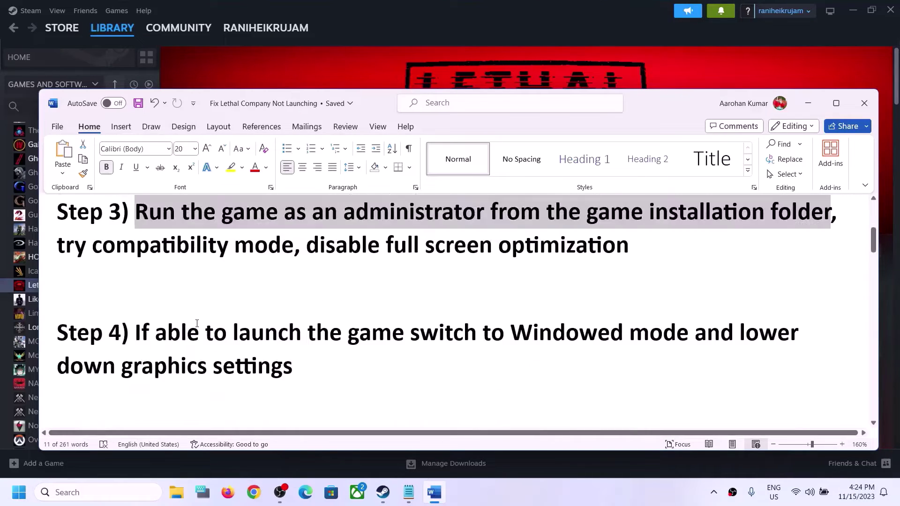
drag(138, 336, 685, 334)
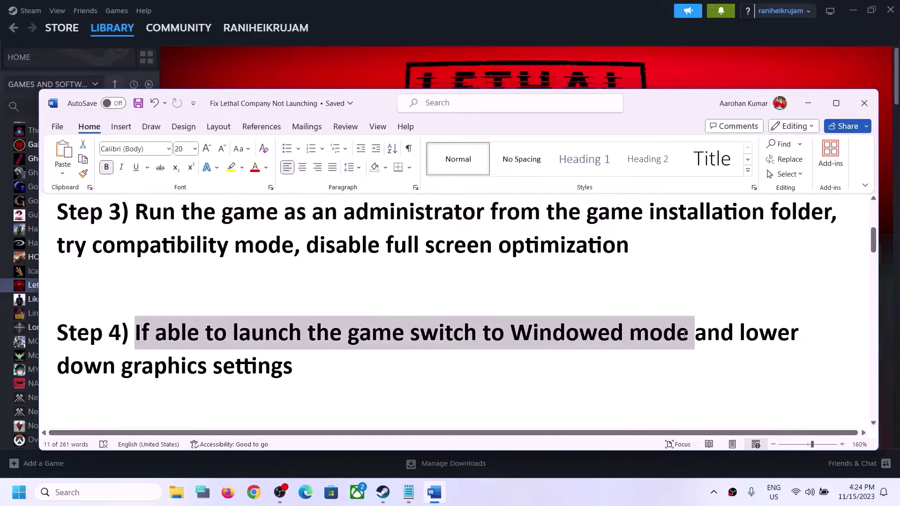
drag(295, 362, 65, 290)
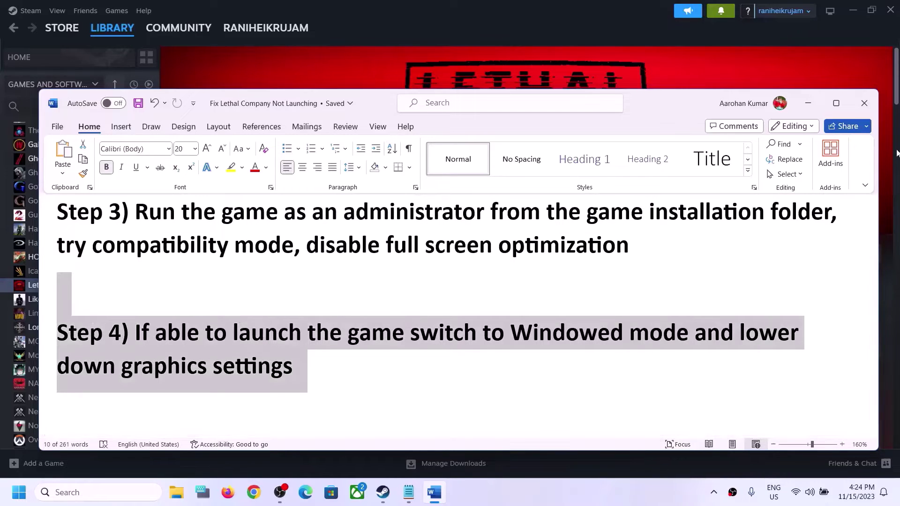
click(807, 103)
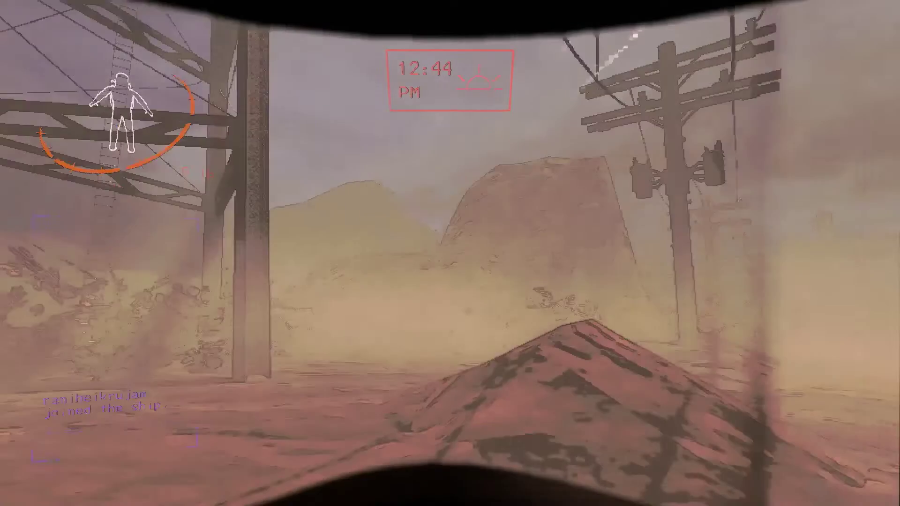
- Pause the game and change Settings > Display mode from Fullscreen to Window
key(Escape)
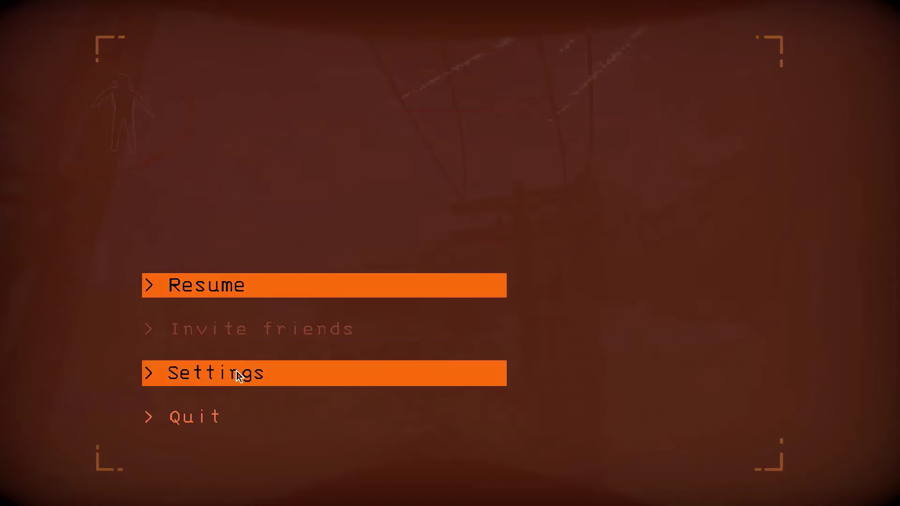
click(235, 371)
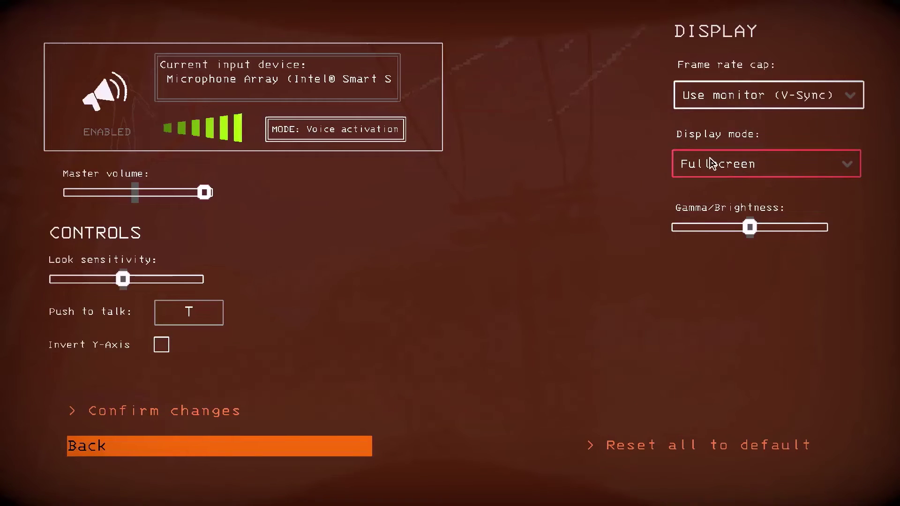
click(751, 169)
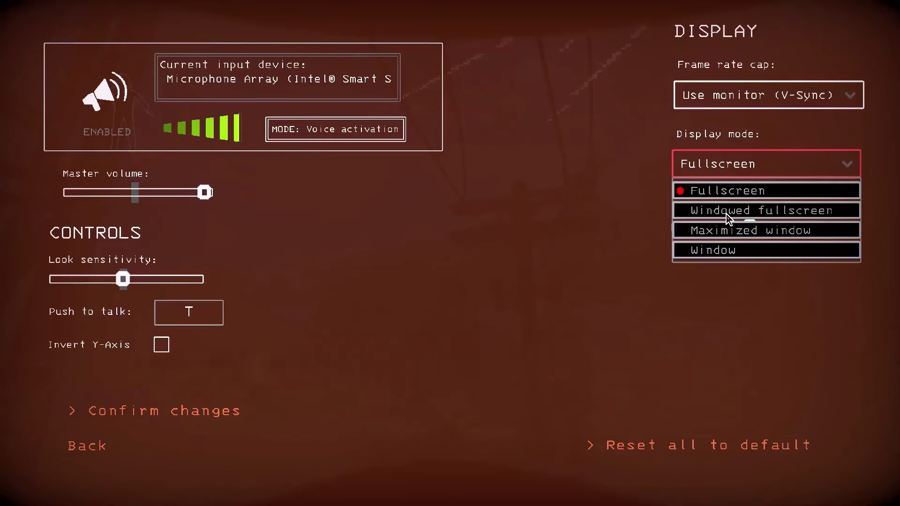
click(715, 251)
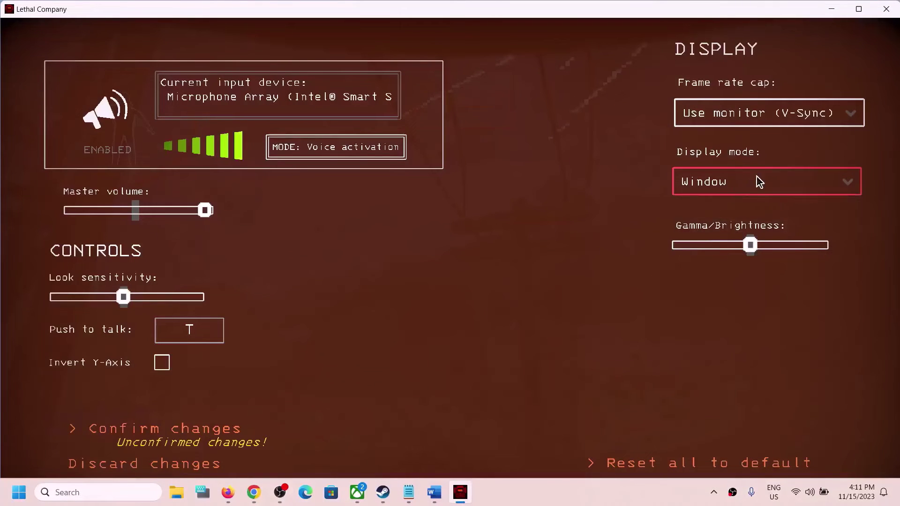
click(631, 503)
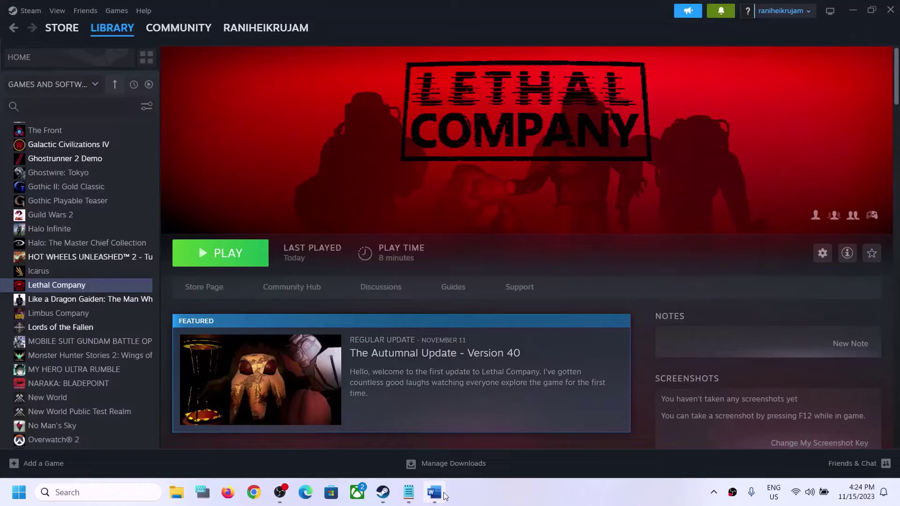
- Review the launch-option line in the Word fix guide, then minimize it back to Steam
click(443, 495)
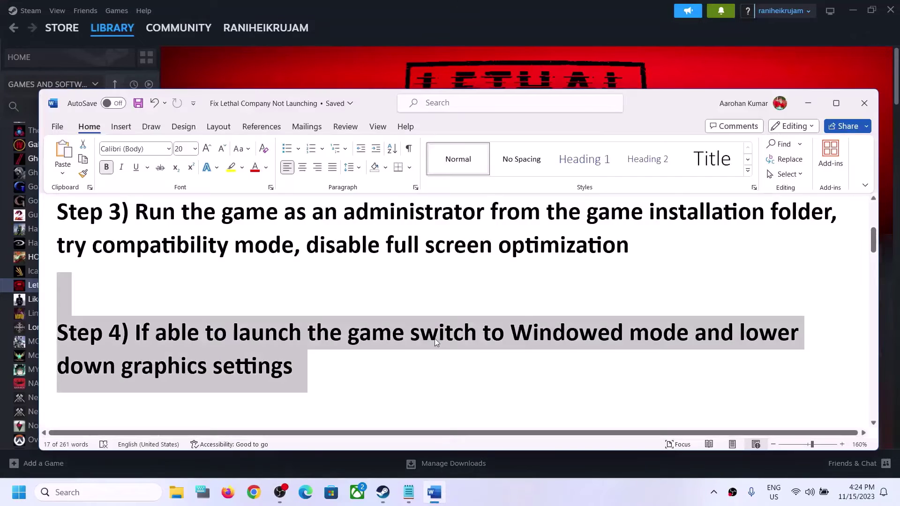
scroll(434, 338, down, 3)
scroll(435, 338, up, 1)
drag(177, 362, 482, 362)
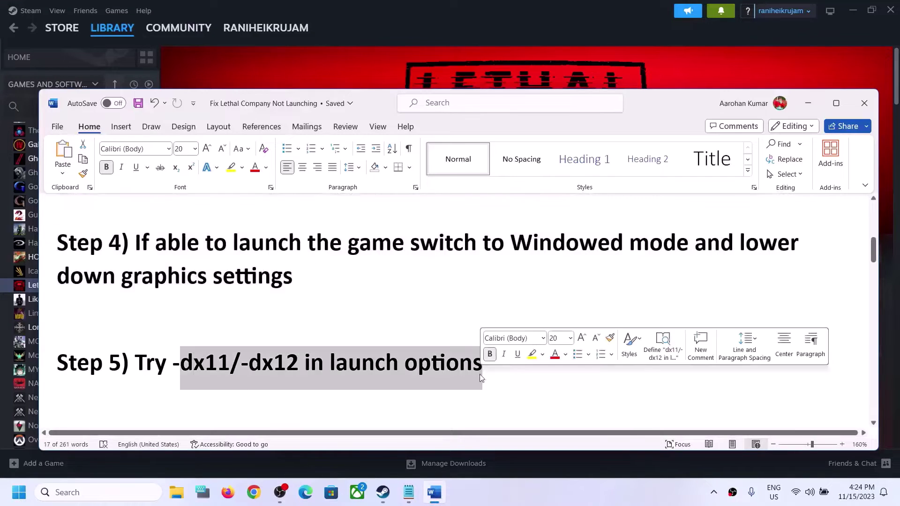
click(807, 103)
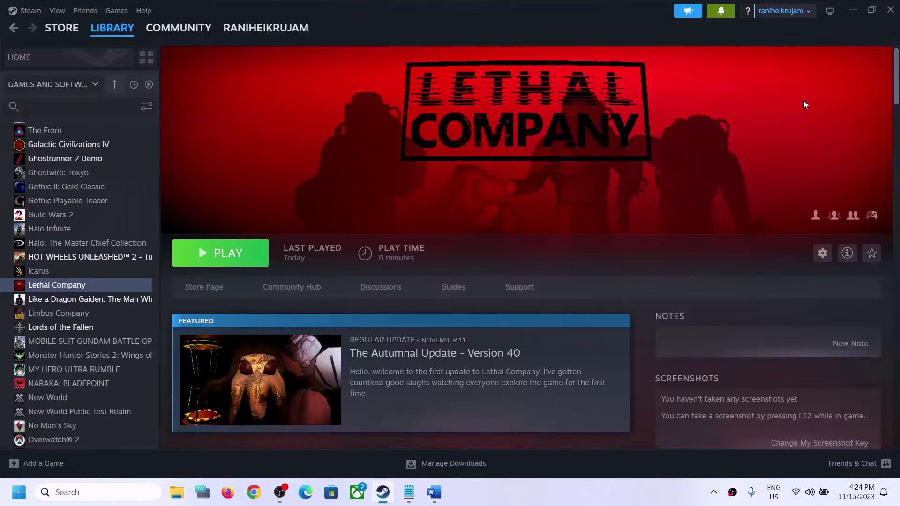
- Replace Lethal Company's -dx12 launch option with -dx11
right_click(84, 286)
click(118, 375)
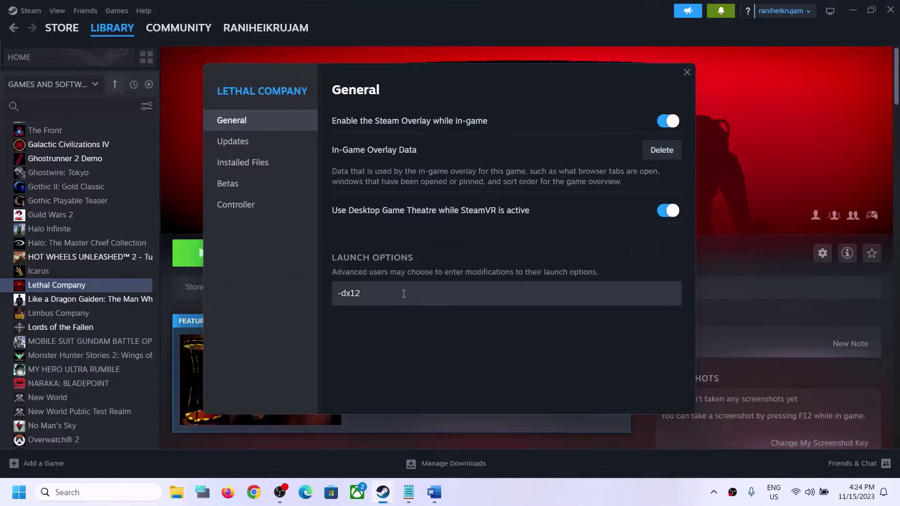
triple_click(371, 297)
text(-)
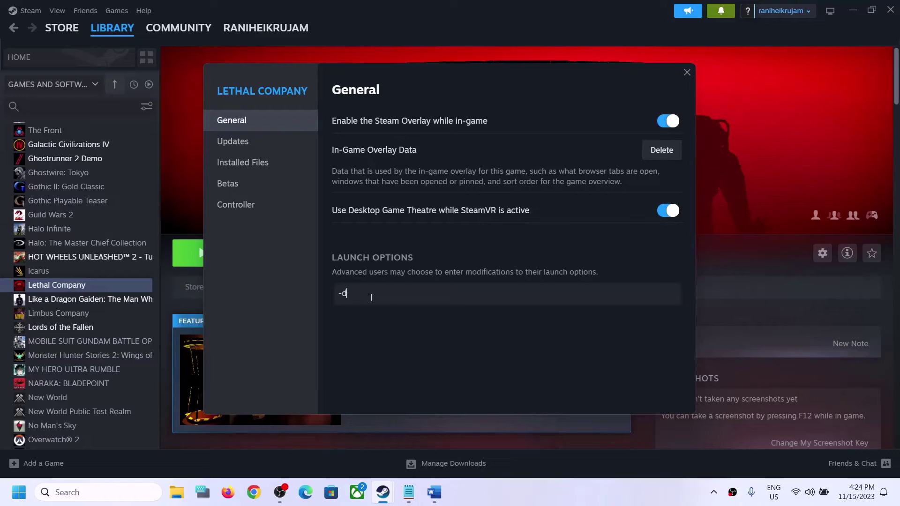
click(687, 72)
- Change Lethal Company's launch option from -dx11 back to -dx12
right_click(78, 287)
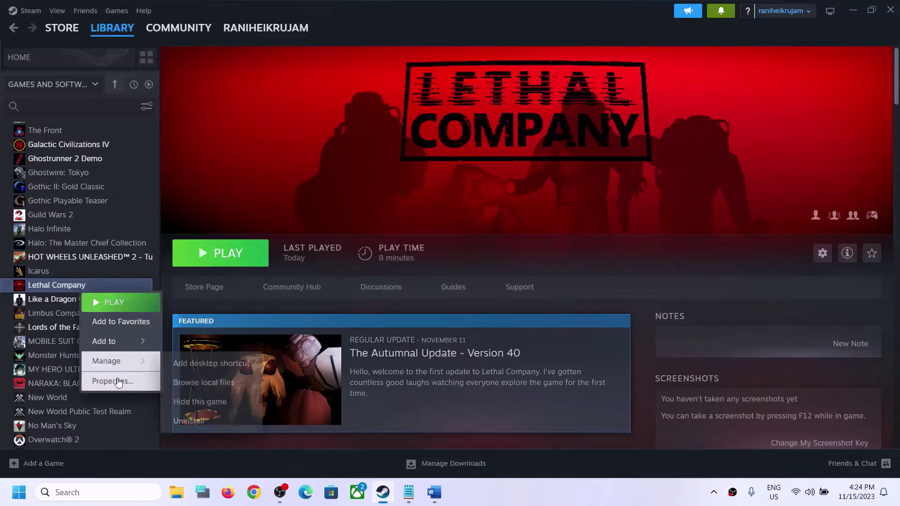
click(107, 380)
click(401, 293)
key(BackSpace)
key(BackSpace)
key(BackSpace)
key(BackSpace)
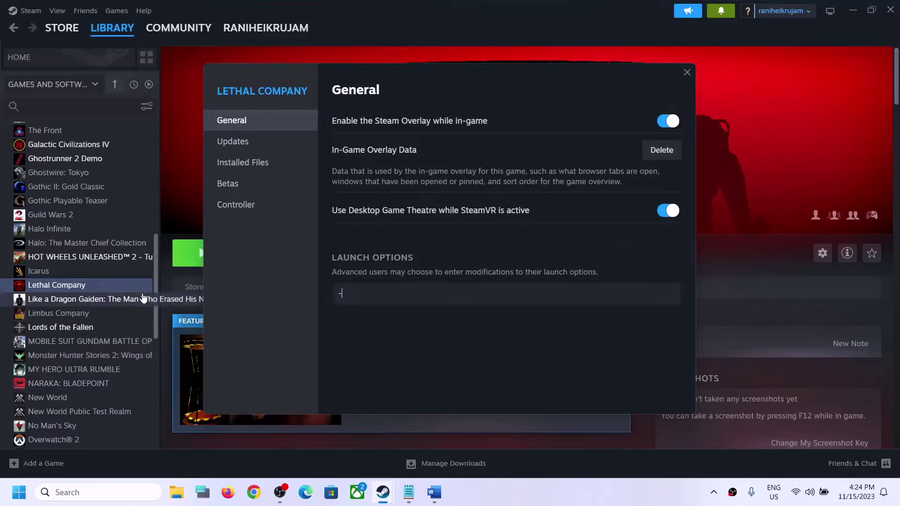
text(dx12)
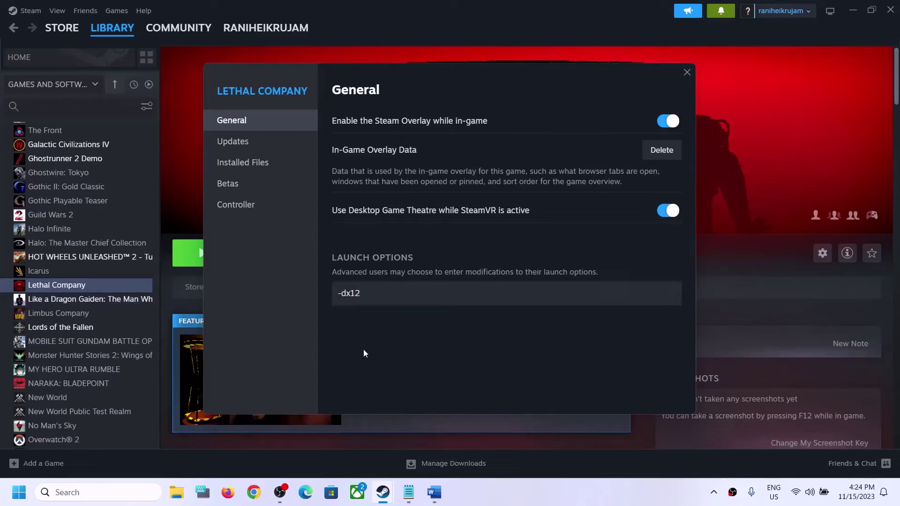
click(686, 73)
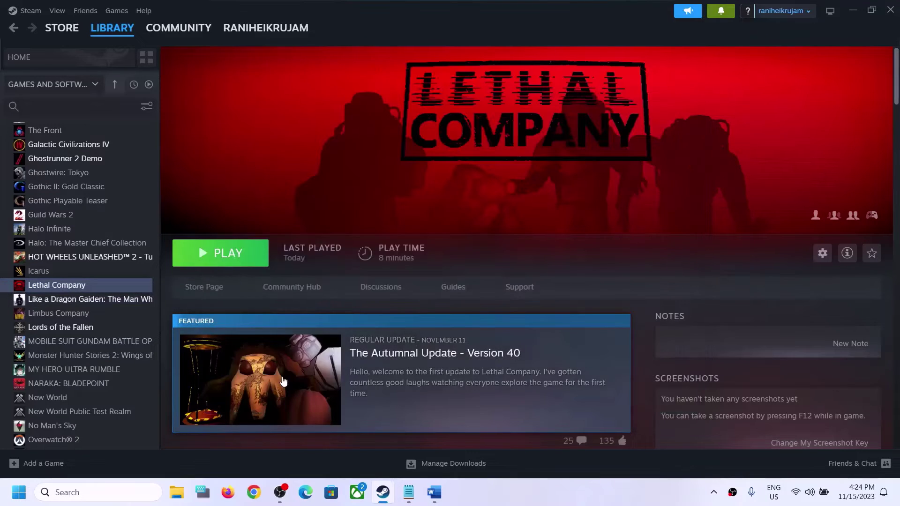
- Delete the -dx12 text, leaving Lethal Company's launch options empty
right_click(91, 286)
click(120, 374)
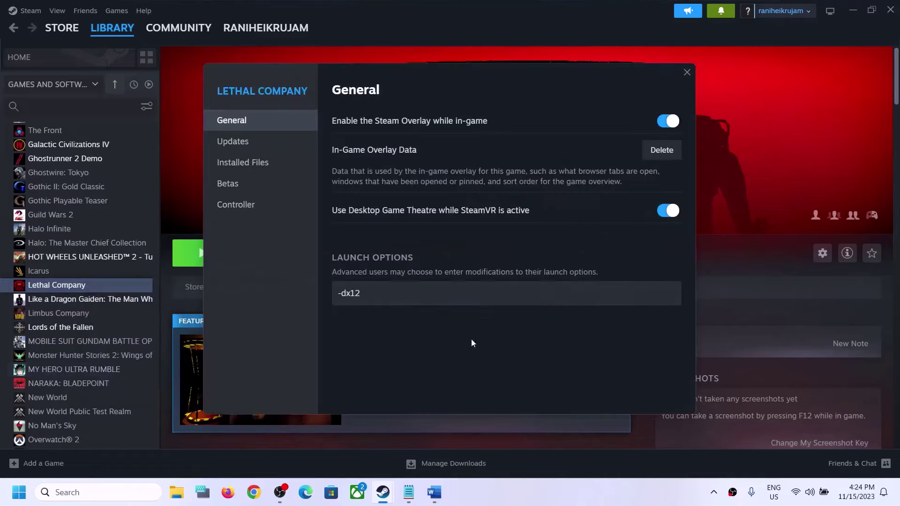
drag(397, 299, 237, 301)
key(BackSpace)
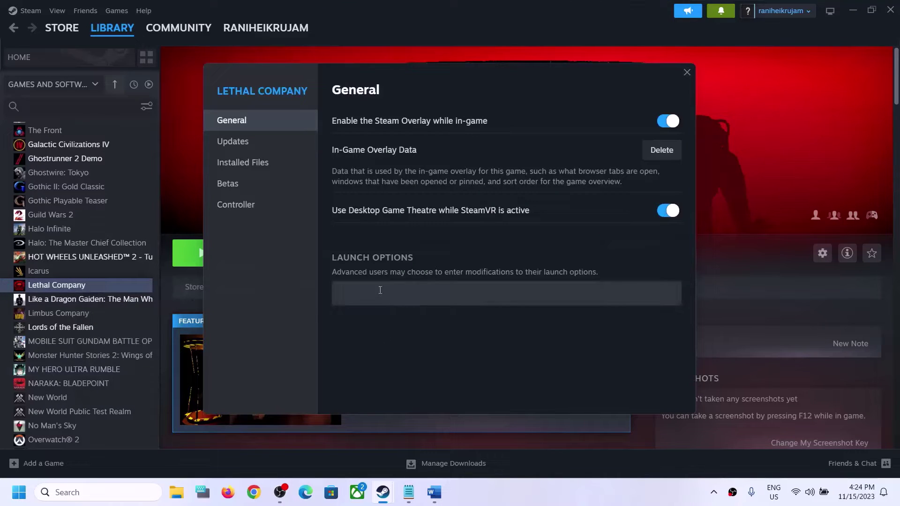
click(686, 72)
- In the Word guide, highlight Step 6's clean graphics driver installation text
click(443, 497)
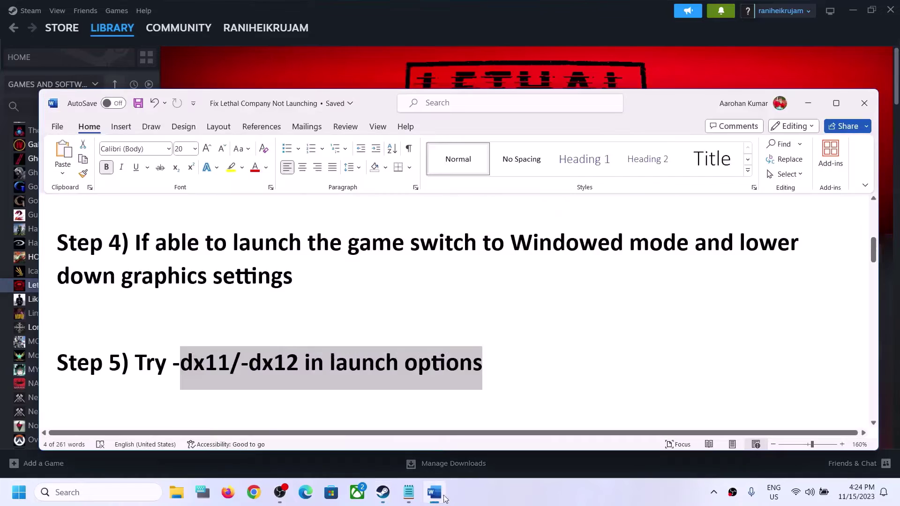
scroll(277, 346, down, 3)
drag(174, 316, 691, 313)
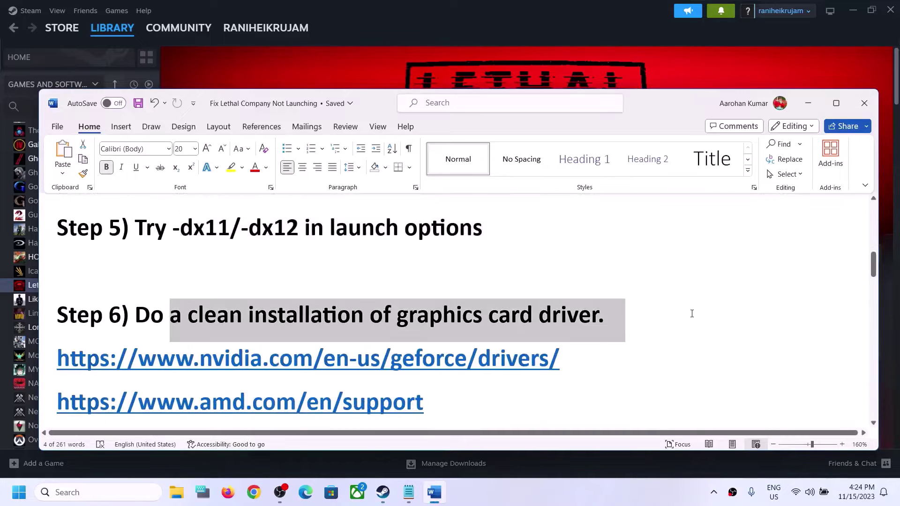